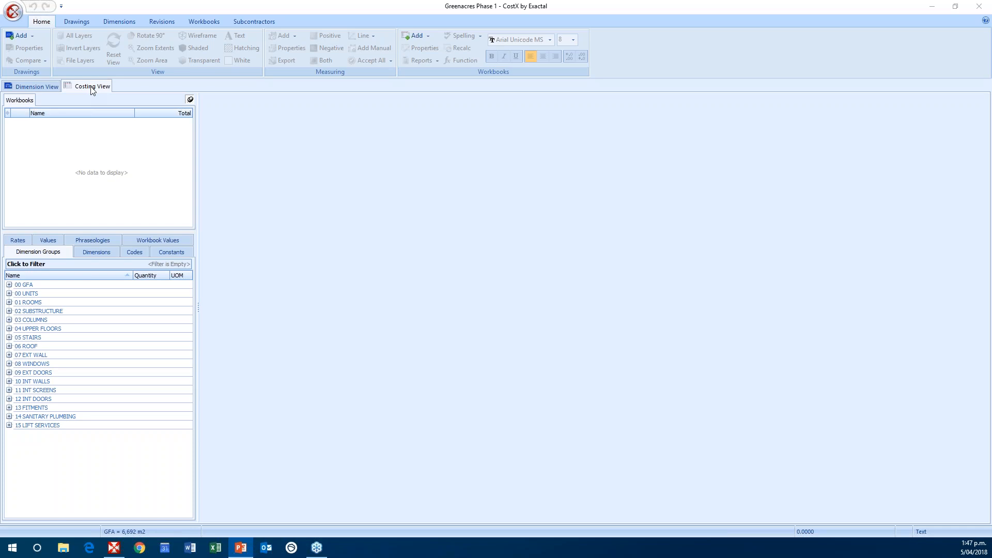
Step: Open the costing phraseologies in System Administration and view the blank properties form for a new phraseology
left_click(16, 12)
left_click(14, 11)
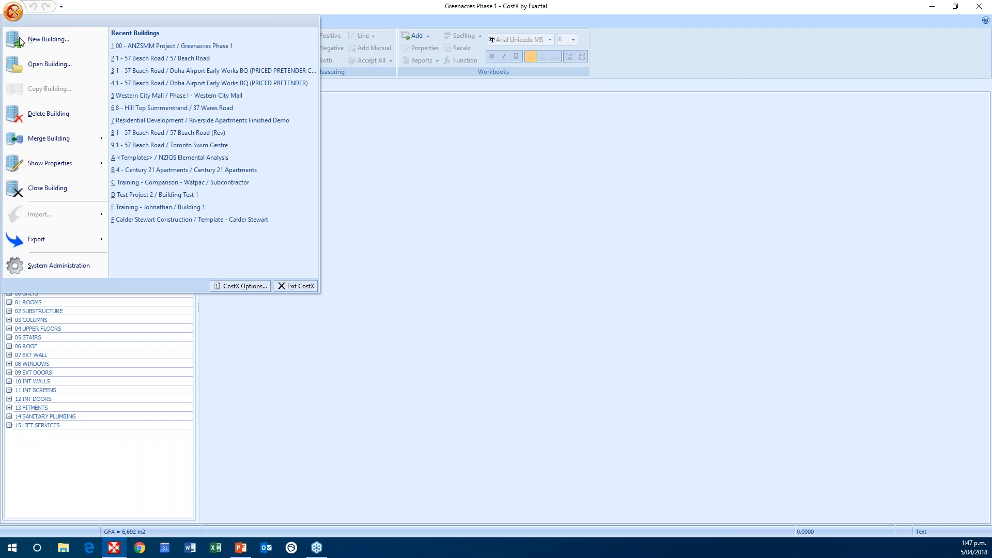
left_click(45, 266)
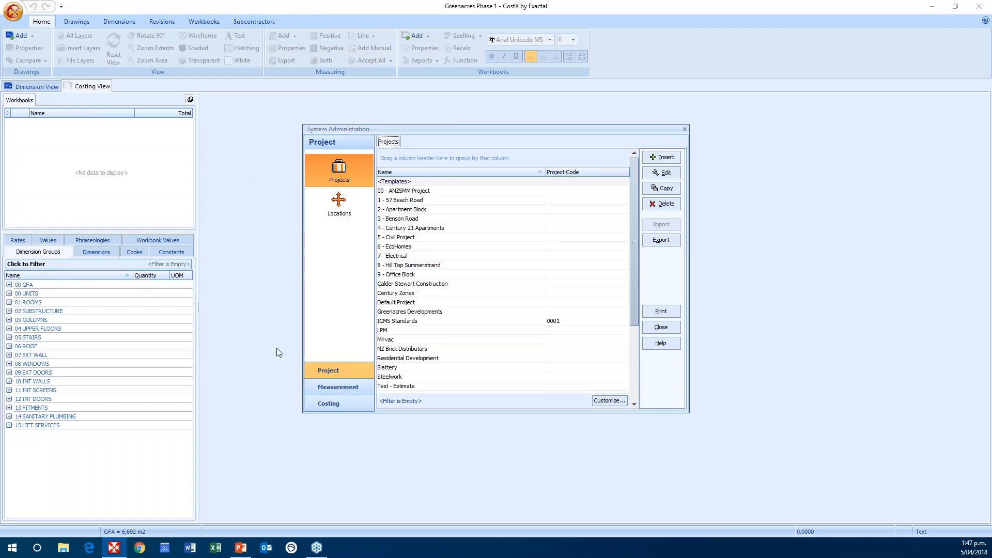
left_click(326, 403)
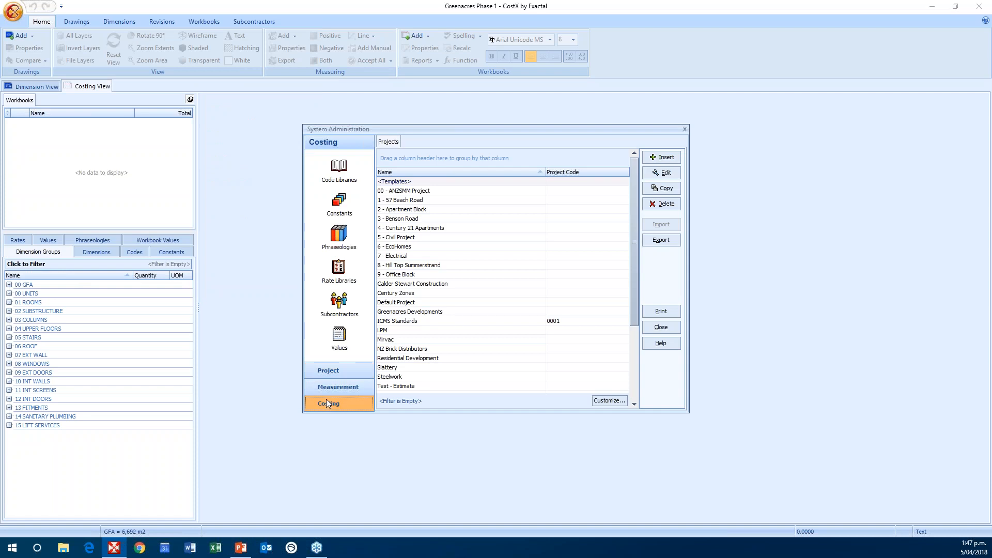
left_click(349, 244)
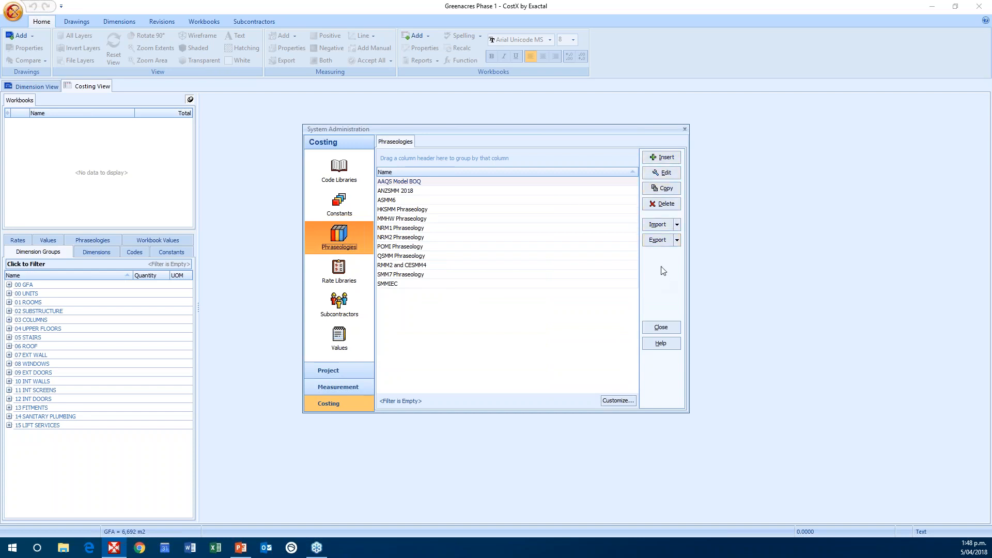
left_click(668, 161)
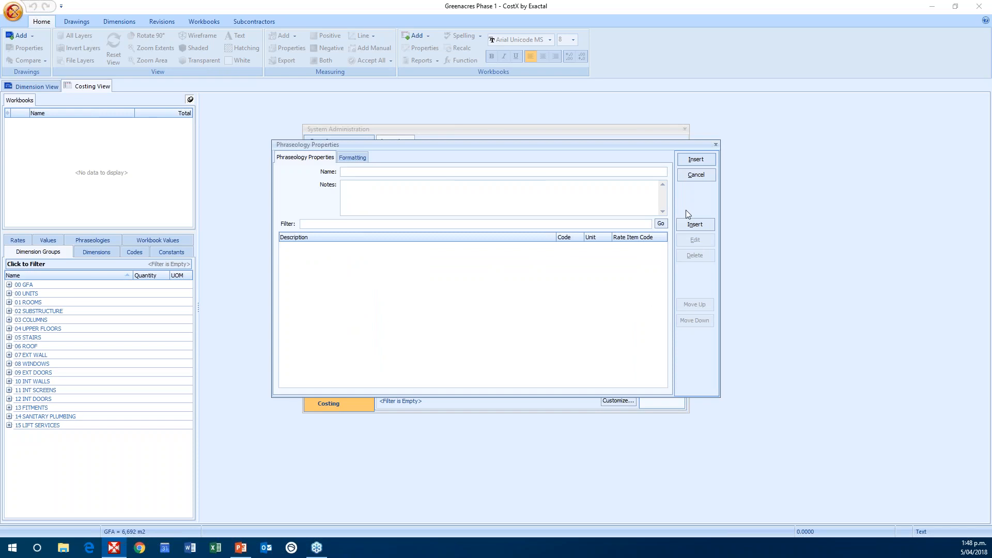
left_click(716, 144)
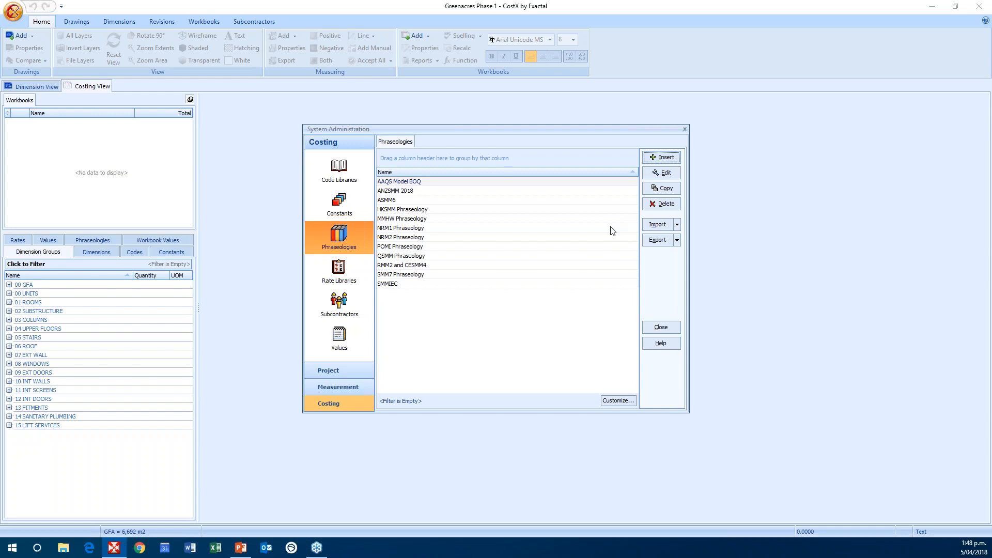
Step: Review the import and export options available for phraseologies and close System Administration
left_click(677, 225)
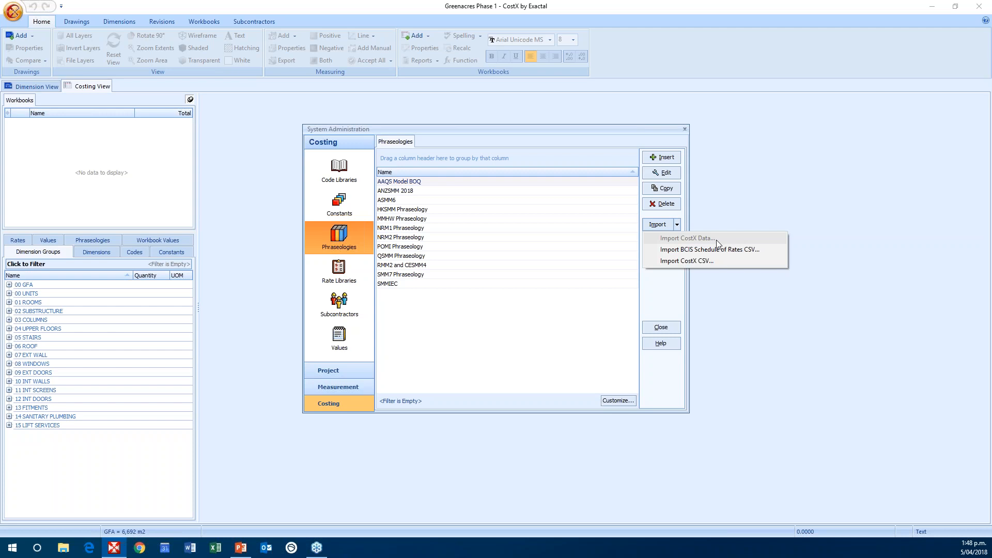
left_click(677, 226)
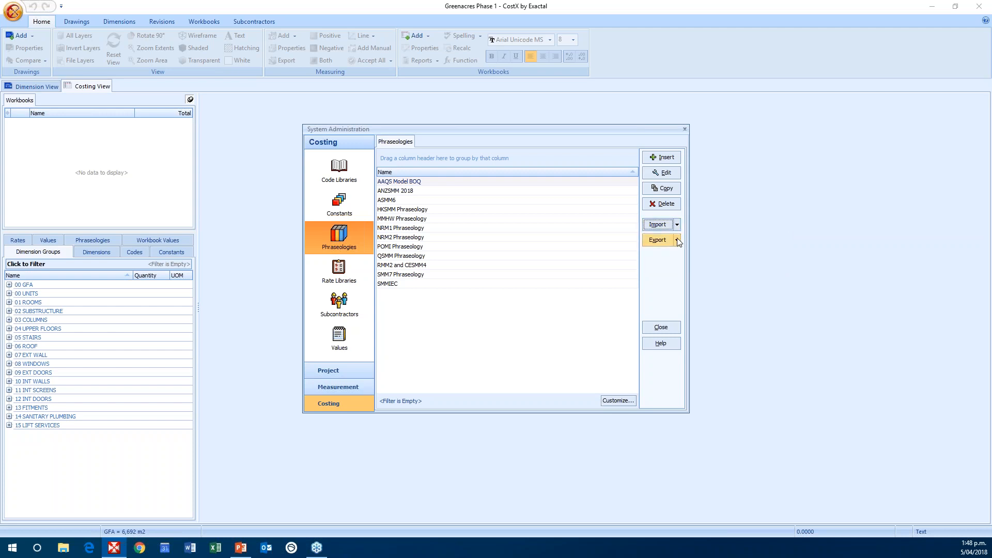
left_click(677, 240)
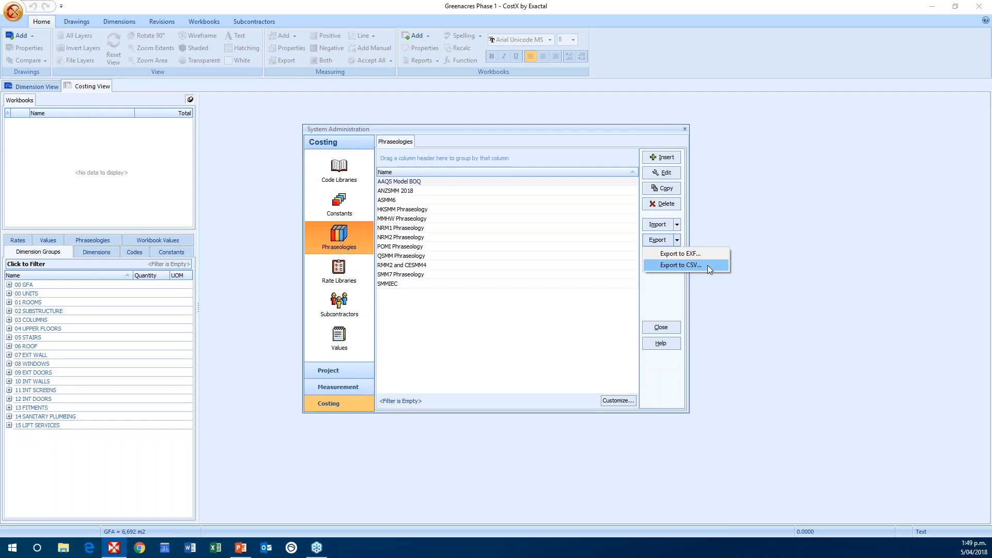
left_click(678, 239)
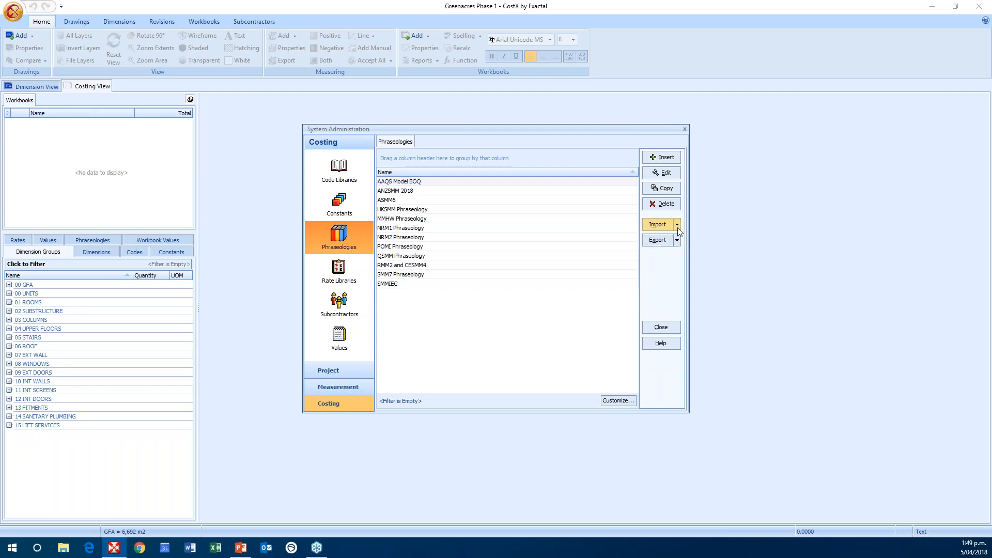
left_click(678, 225)
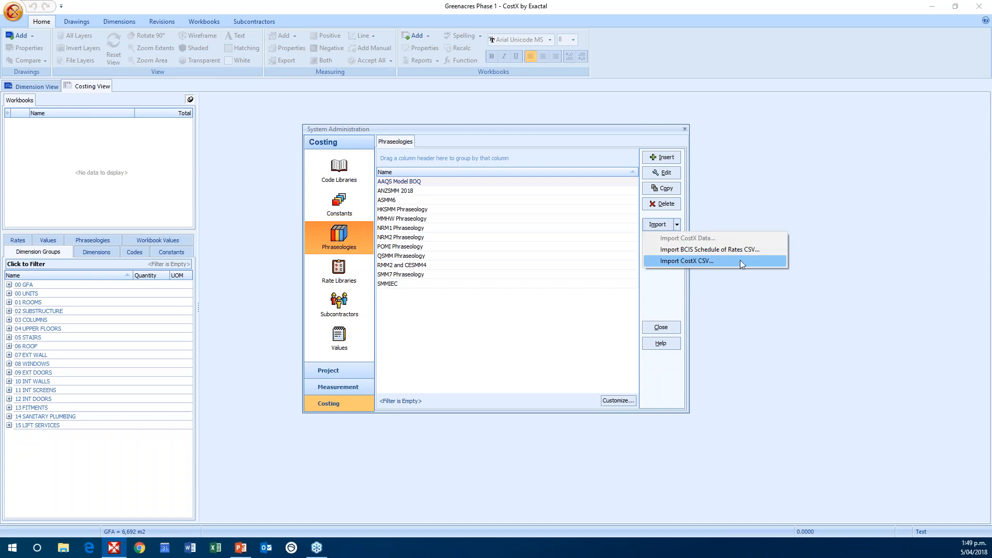
left_click(678, 224)
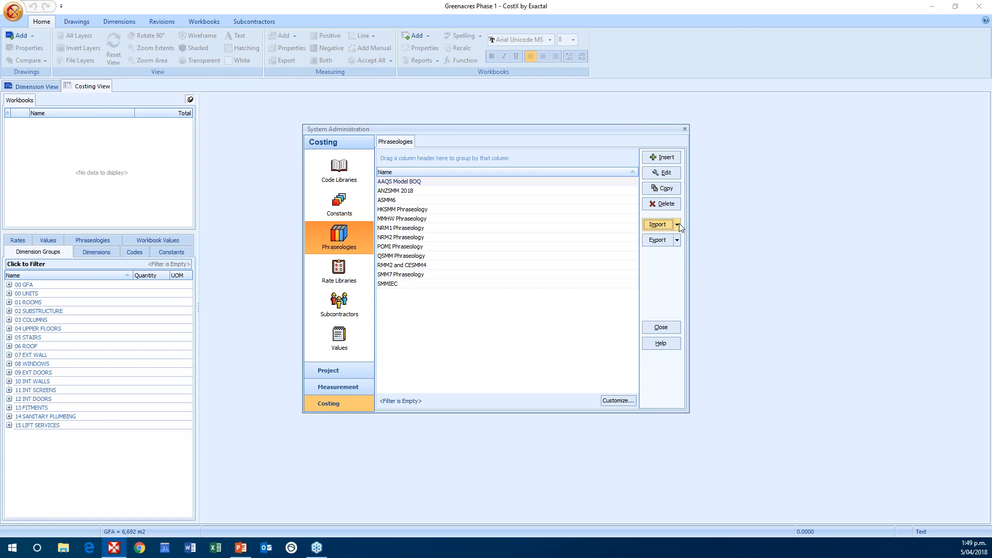
left_click(684, 131)
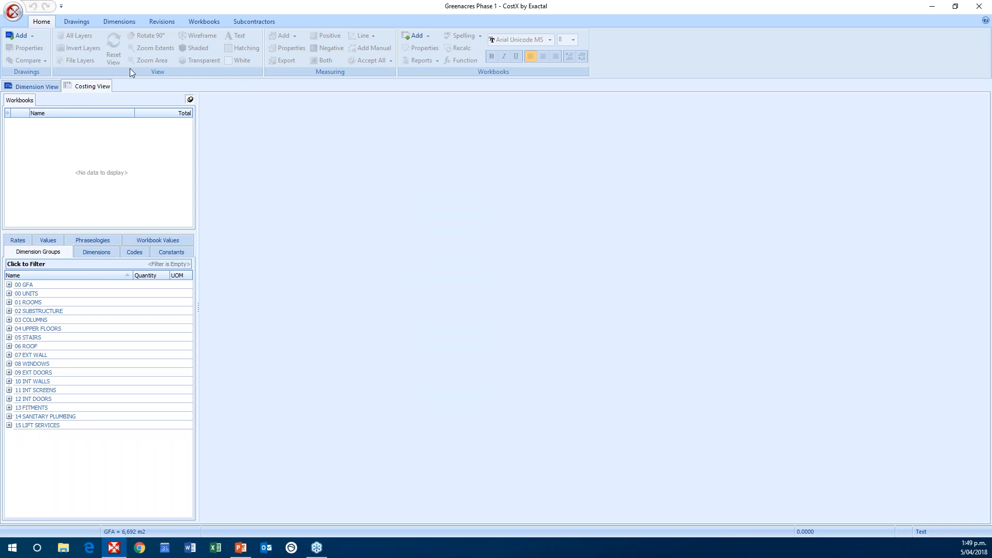
Step: Add a new workbook named SOQ to the building
left_click(204, 21)
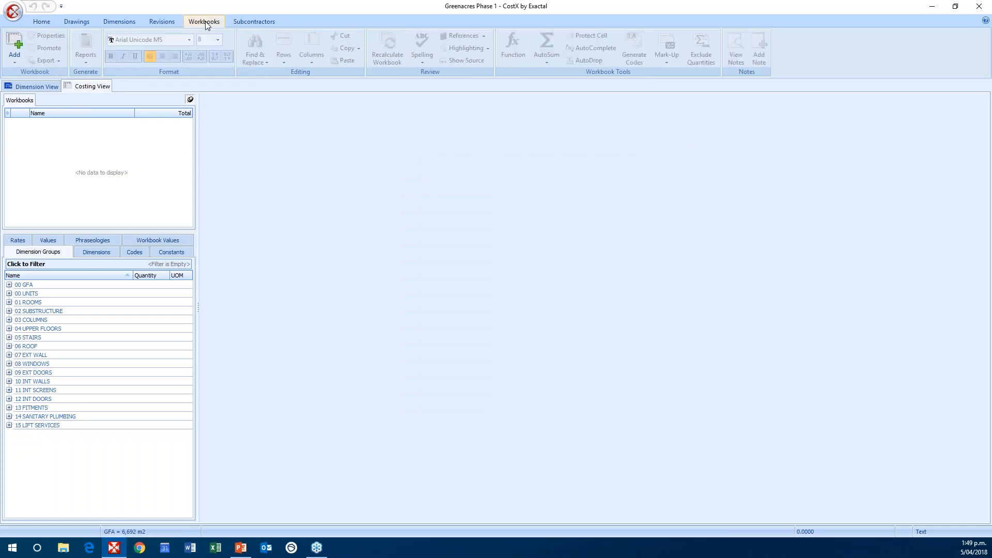
left_click(16, 43)
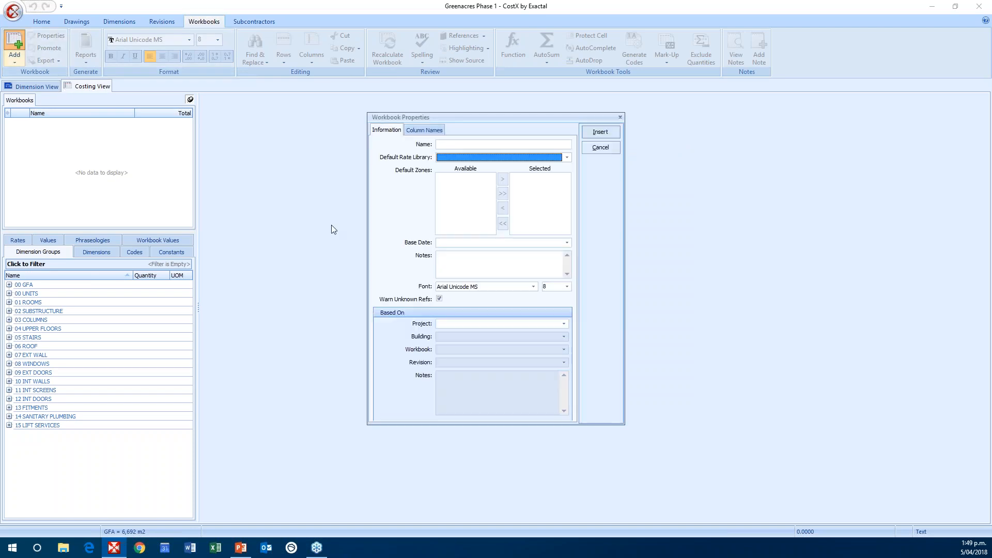
left_click(455, 145)
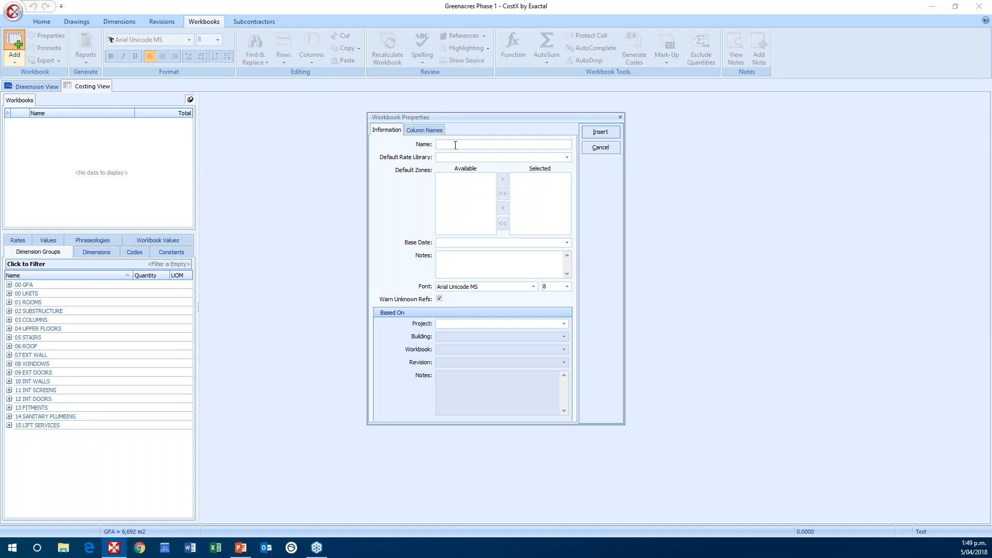
type("SOQ")
left_click(601, 132)
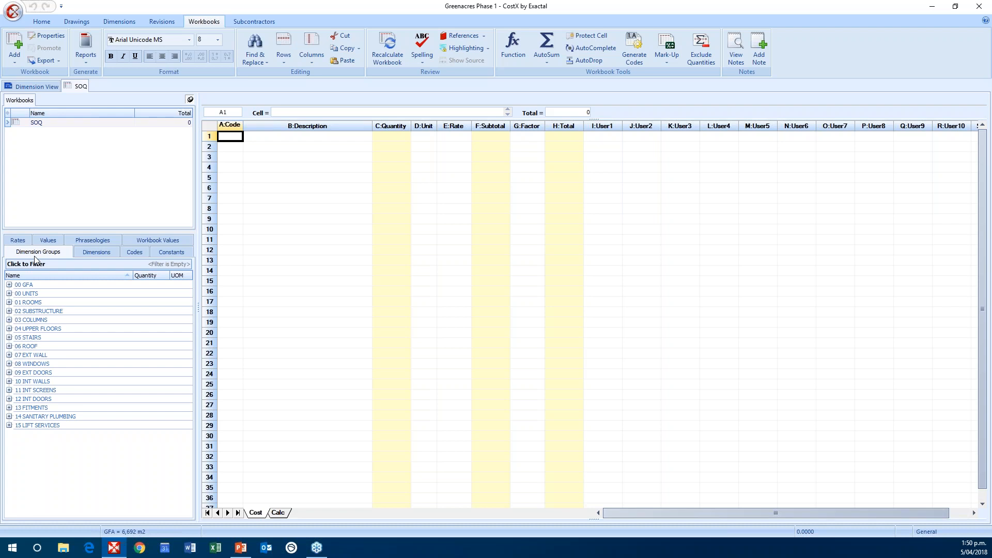
Step: Show the phraseology libraries and expand ANZSMM 2018 to list its trade headings
left_click(94, 242)
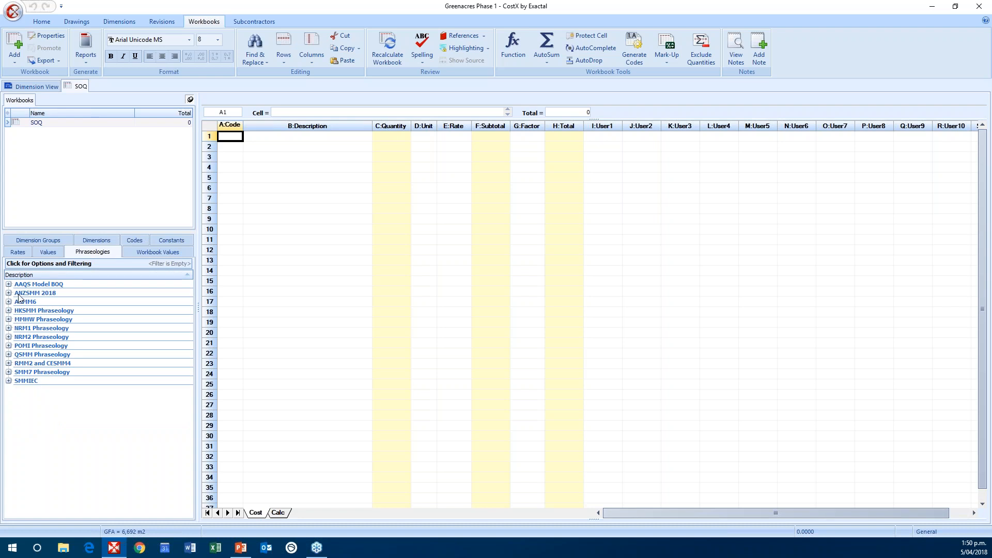
mouse_move(19, 295)
left_click(8, 293)
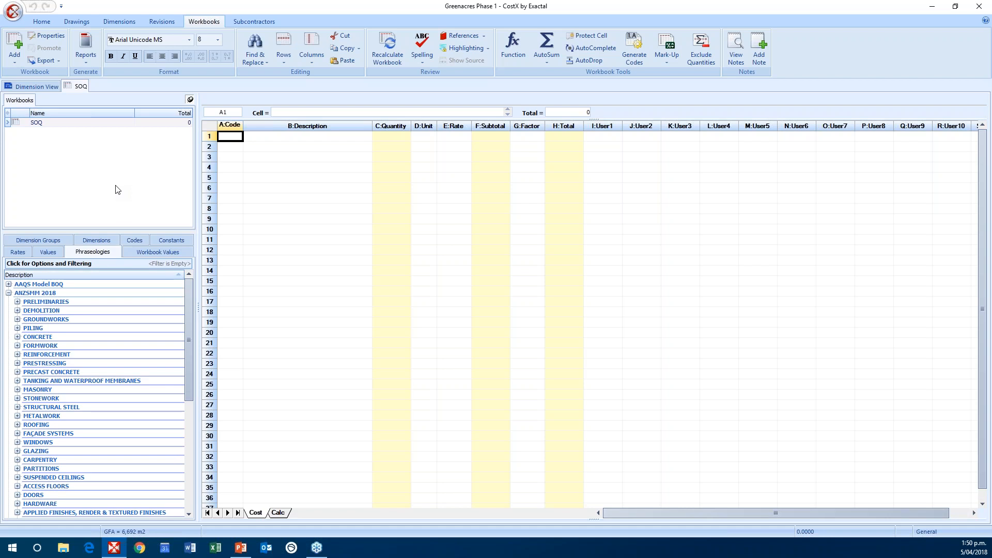
Step: Insert the ANZSMM 2018 trade headings from Preliminaries through Hardware into the Cost sheet from row 1, and undo the insertion
left_click(70, 301)
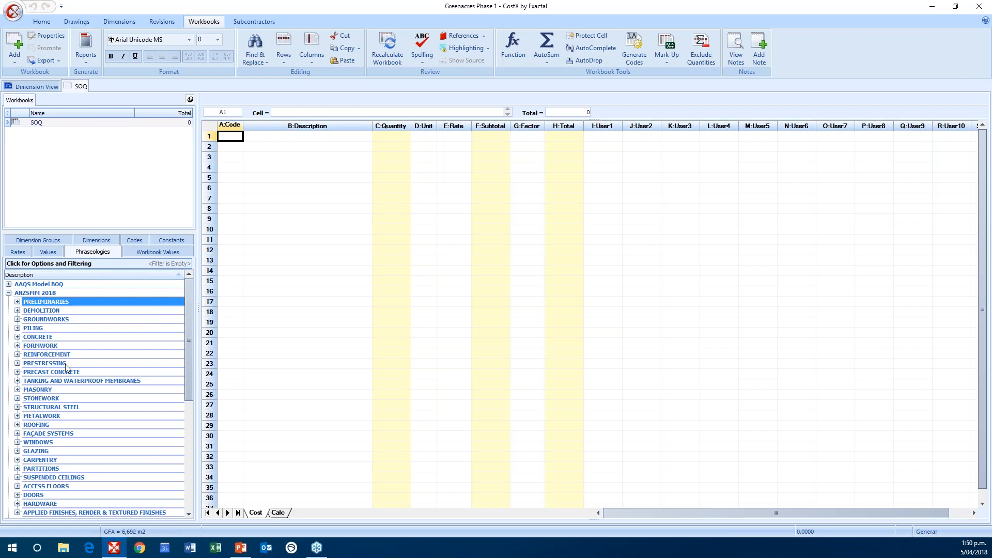
left_click(56, 503, "shift")
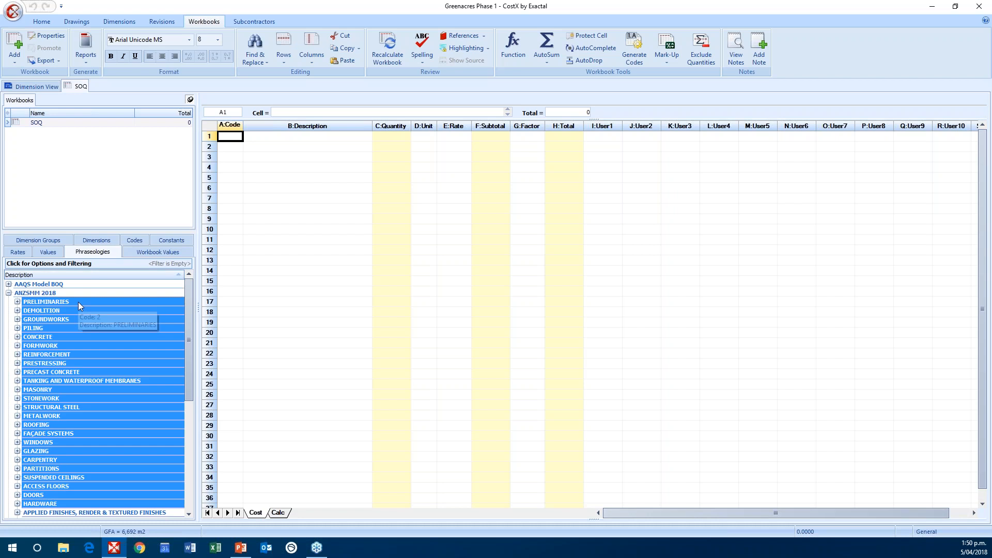
left_click_drag(80, 306, 322, 138)
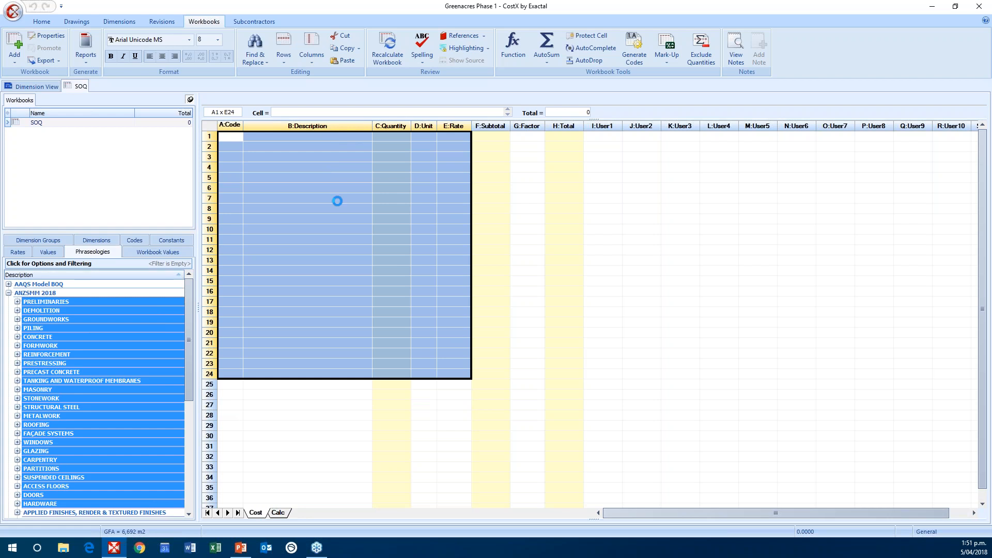
left_click(364, 356)
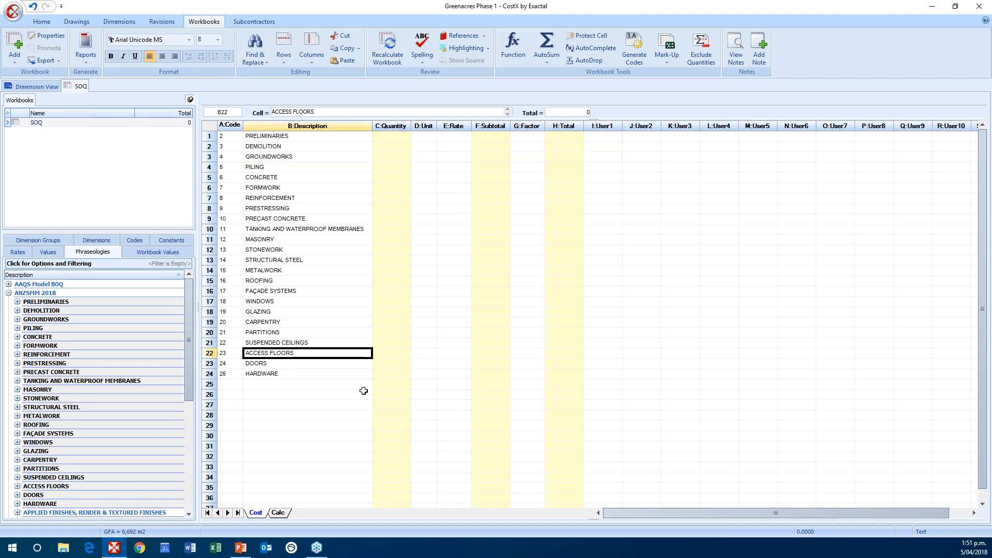
key("ctrl+z")
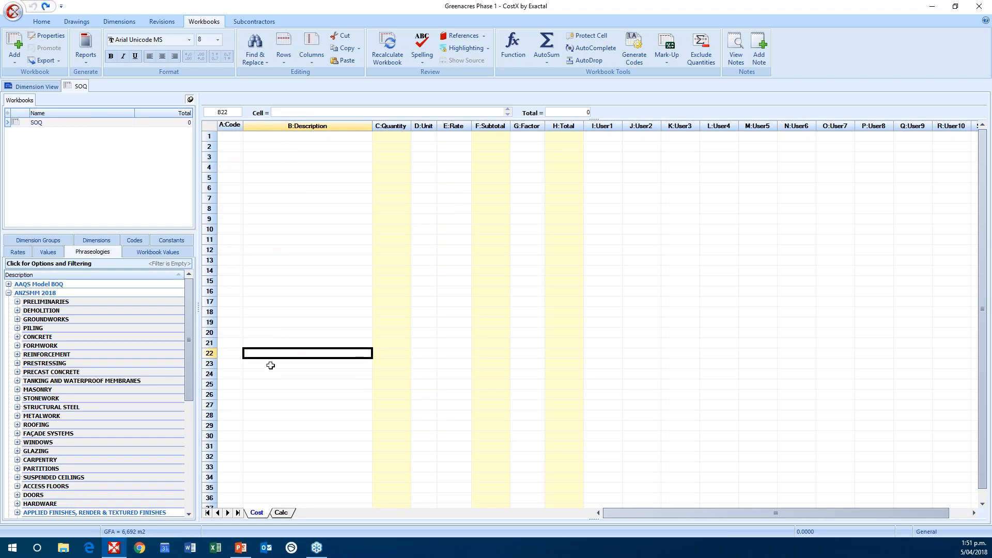
Step: Insert only the Preliminaries, Groundworks, Concrete, Formwork and Reinforcement headings into the Cost sheet, starting at row 1
left_click(95, 305)
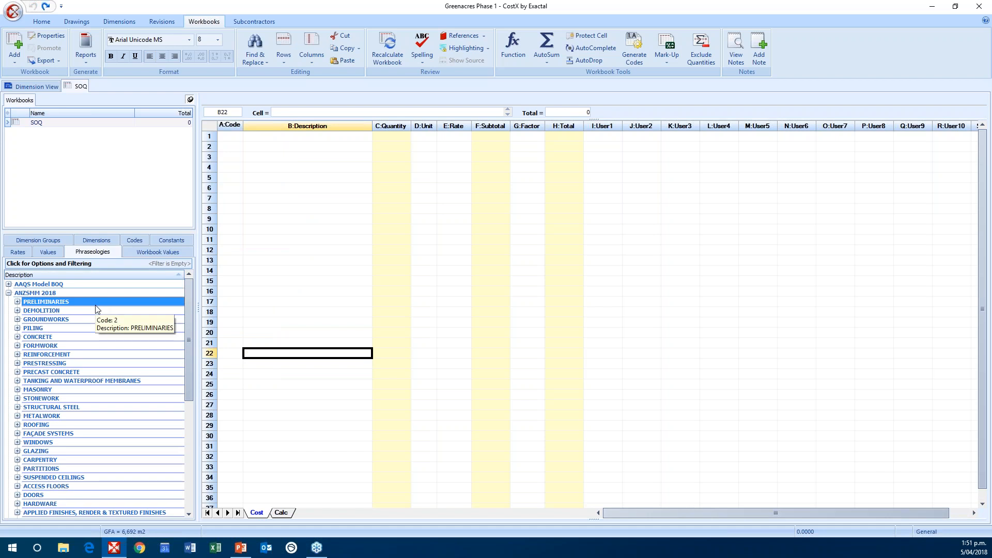
left_click(48, 320, "ctrl")
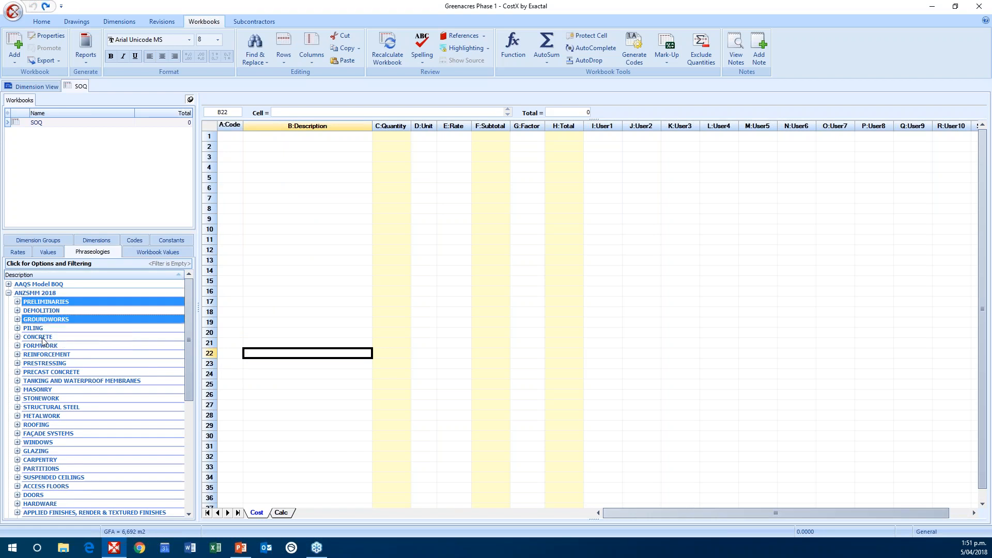
left_click(44, 338, "ctrl")
left_click(47, 347, "ctrl")
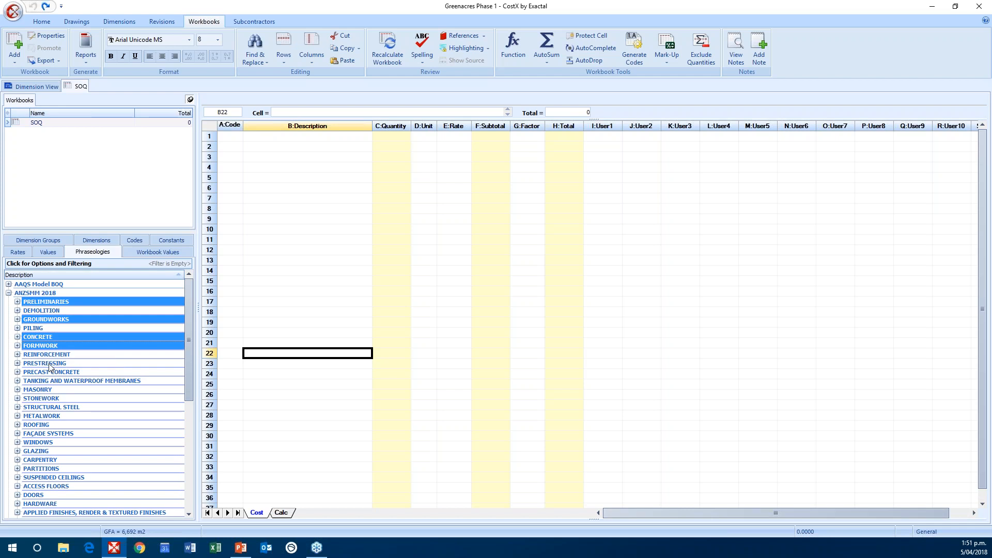
left_click(47, 355, "ctrl")
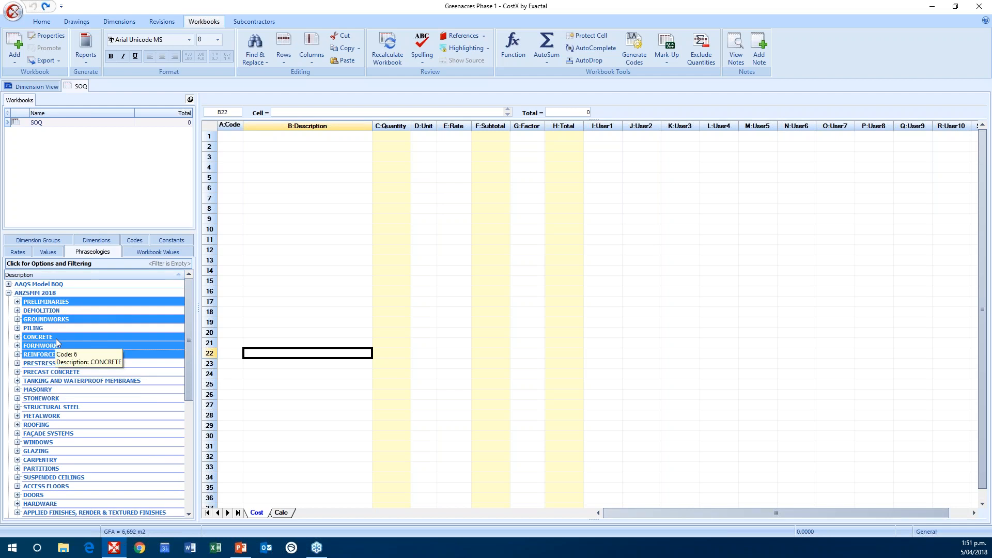
left_click_drag(57, 340, 290, 139)
left_click(315, 198)
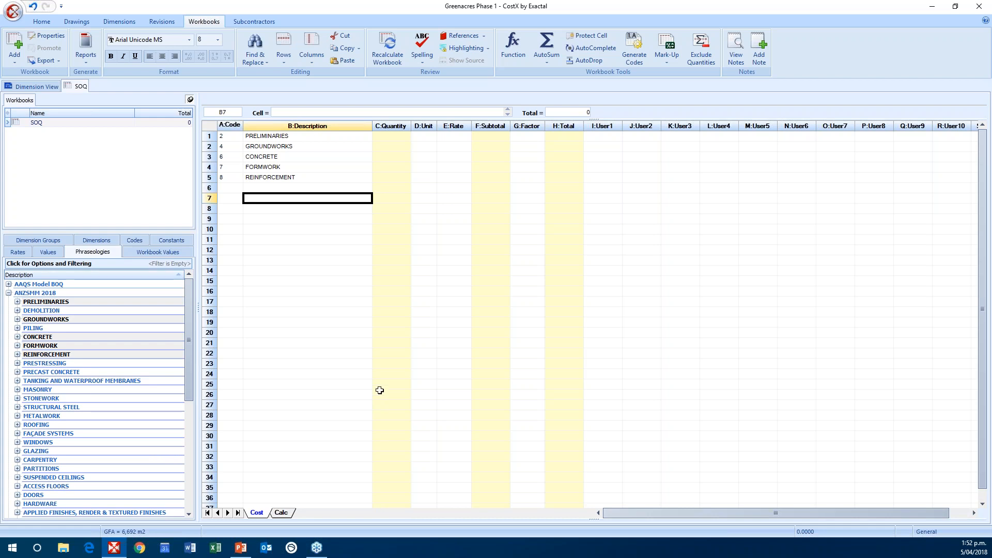
Step: Open the sub-sheet beneath the Preliminaries row through its subtotal cell
left_click(329, 138)
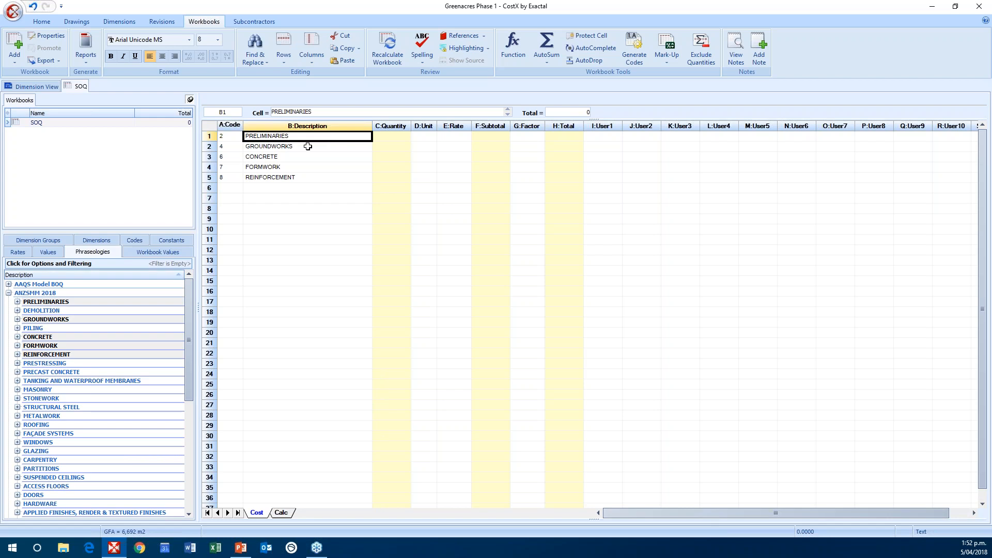
left_click(493, 136)
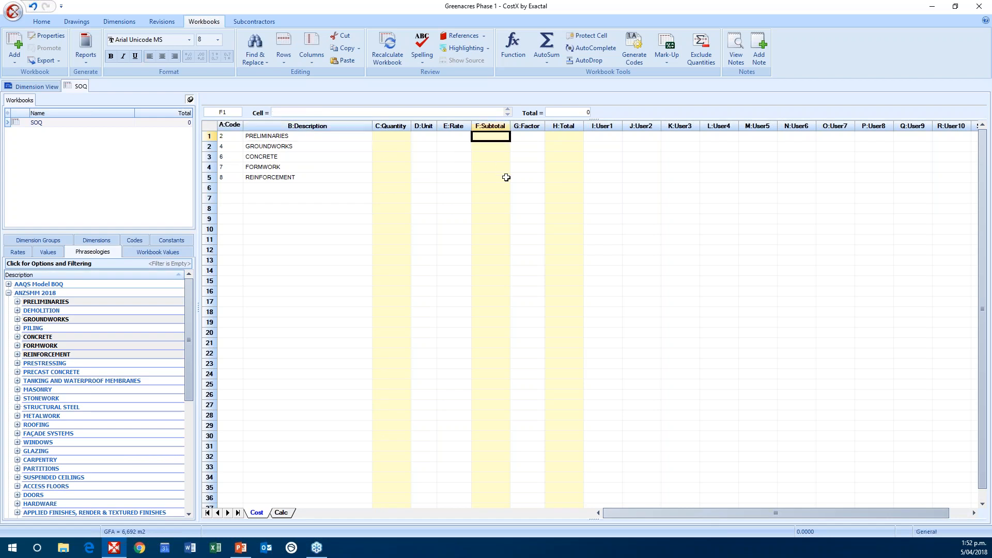
double_click(498, 136)
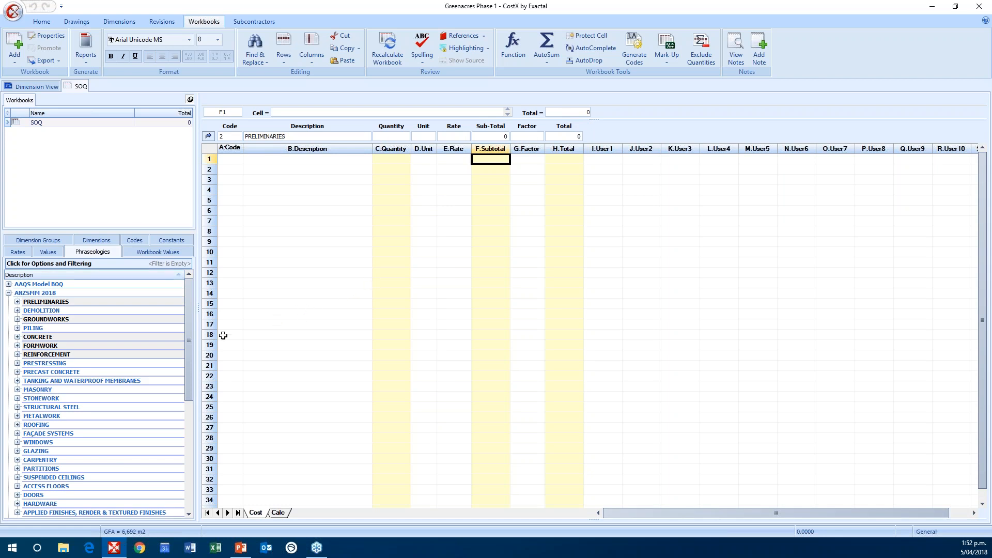
Step: Expand the PRELIMINARIES trade and its METHOD OF MEASUREMENT heading in the ANZSMM 2018 phraseology
left_click(17, 302)
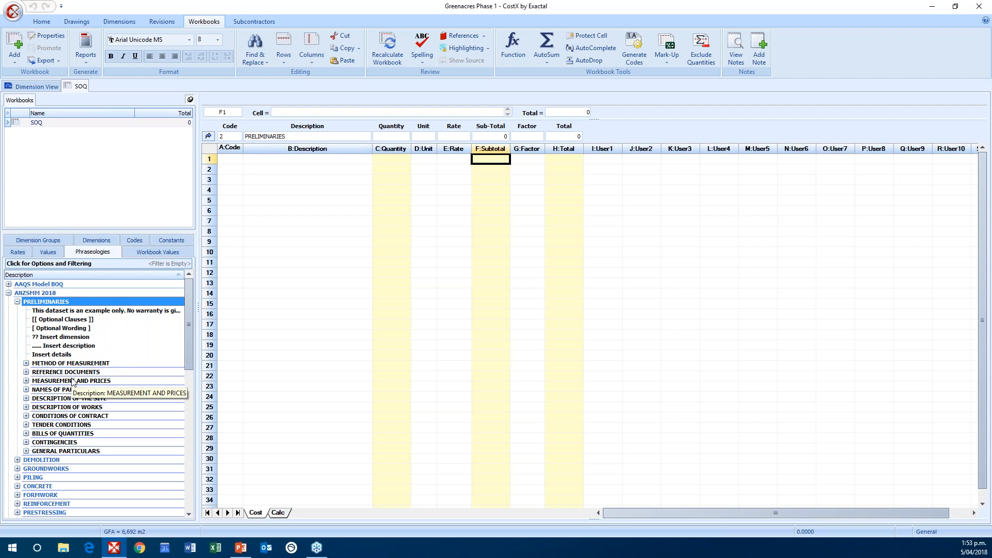
left_click(26, 364)
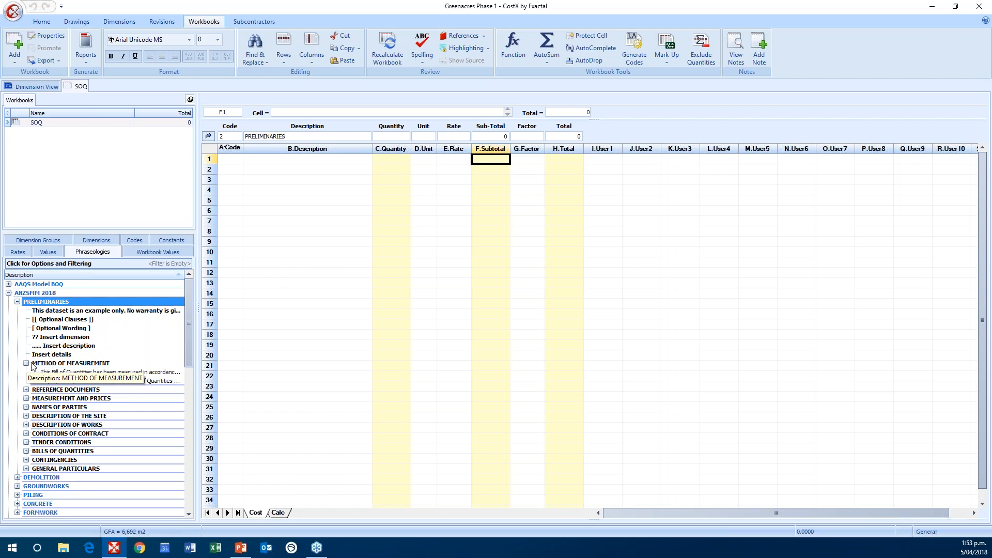
left_click(60, 363)
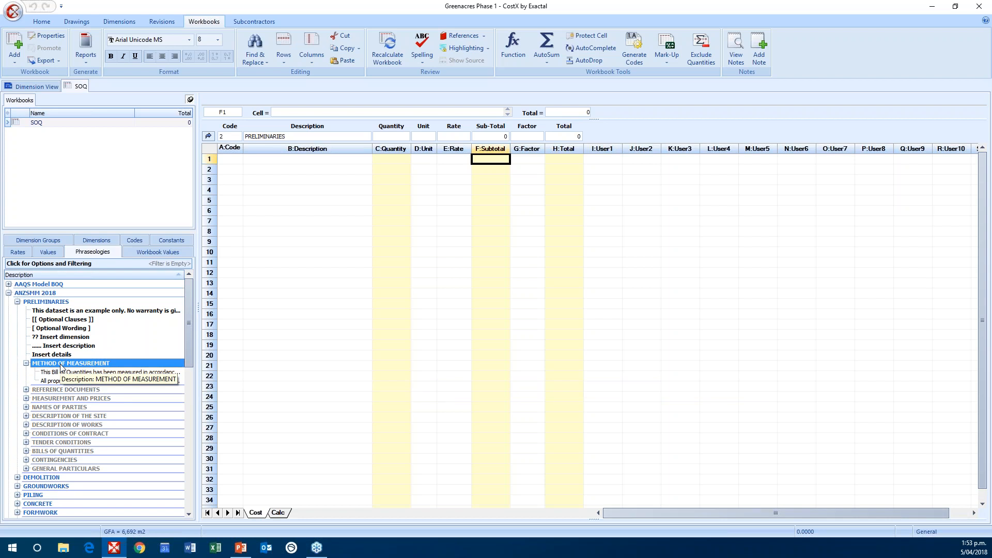
left_click_drag(60, 365, 292, 161)
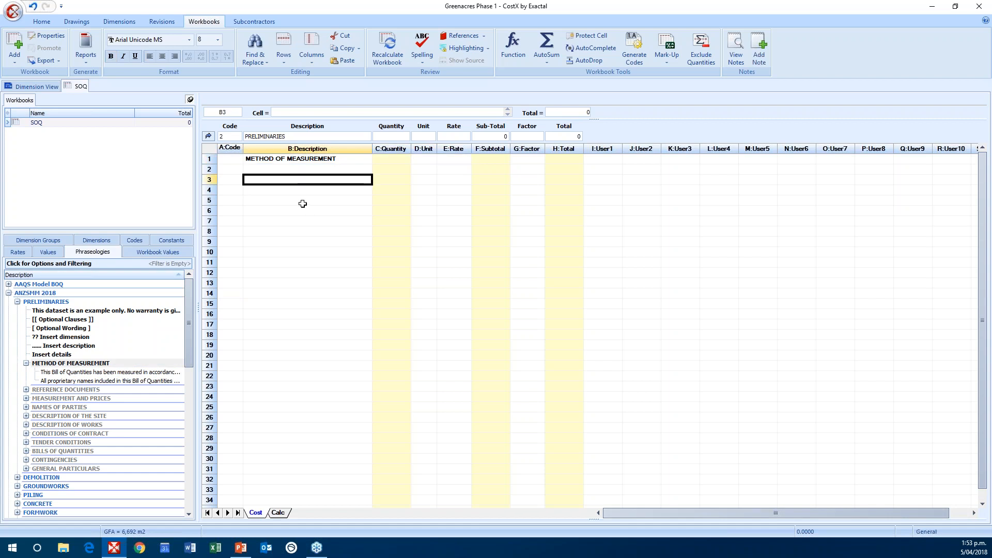
key("ctrl+z")
Step: Insert the METHOD OF MEASUREMENT heading together with its two clauses into the Preliminaries sub-sheet, starting at row 1
left_click(81, 364)
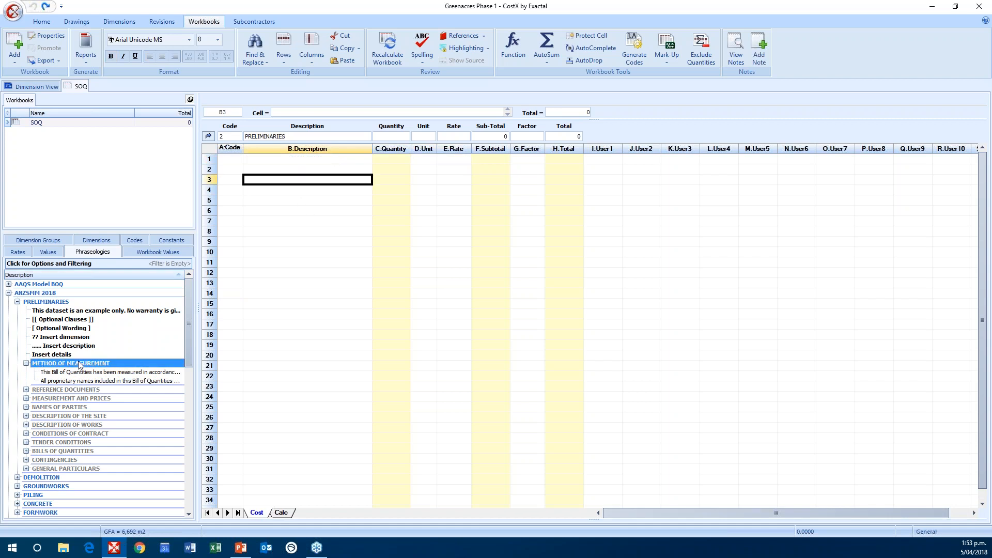
left_click(81, 381, "shift")
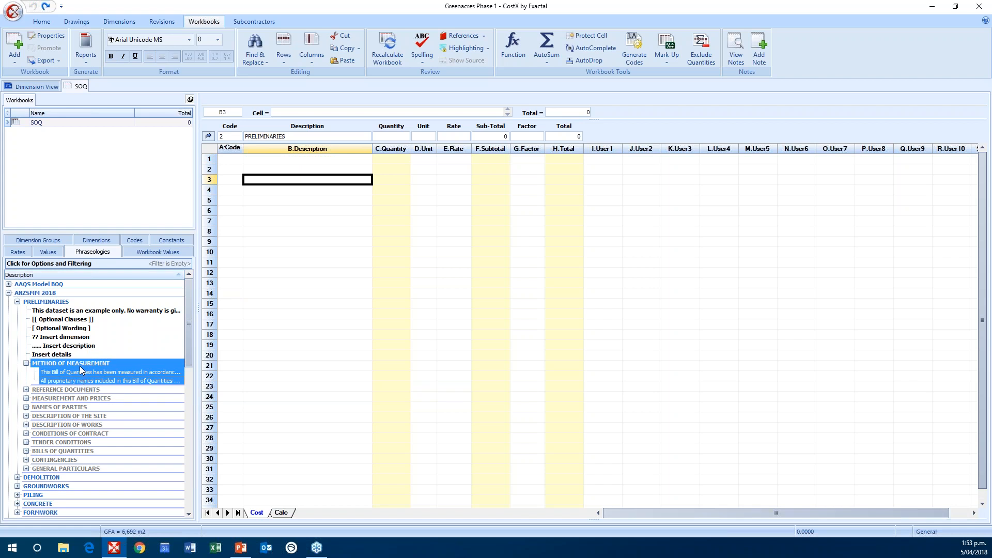
left_click_drag(80, 366, 299, 161)
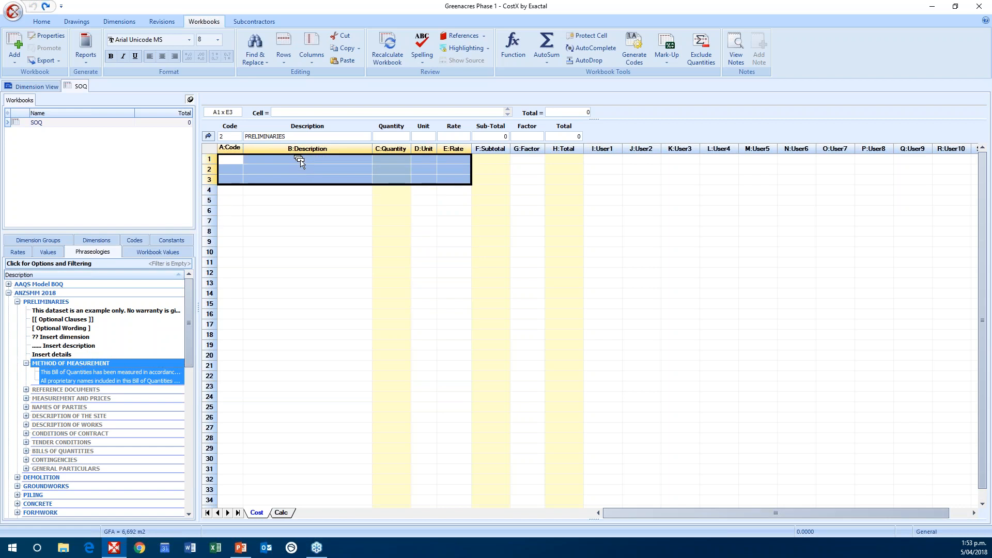
left_click_drag(300, 159, 300, 160)
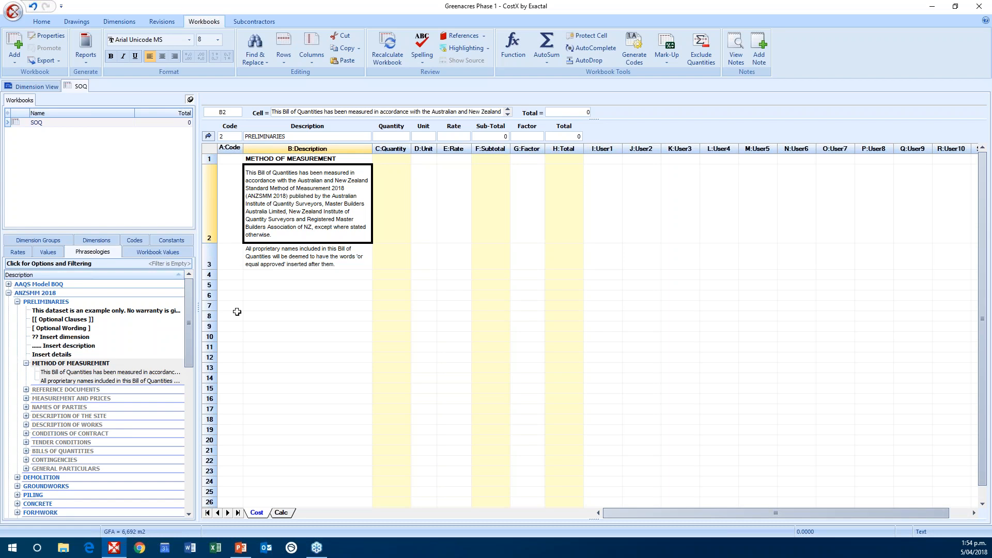
Step: Insert the REFERENCE DOCUMENTS and MEASUREMENT AND PRICES headings with all their clauses into the Preliminaries sub-sheet, starting at row 5
left_click(26, 389)
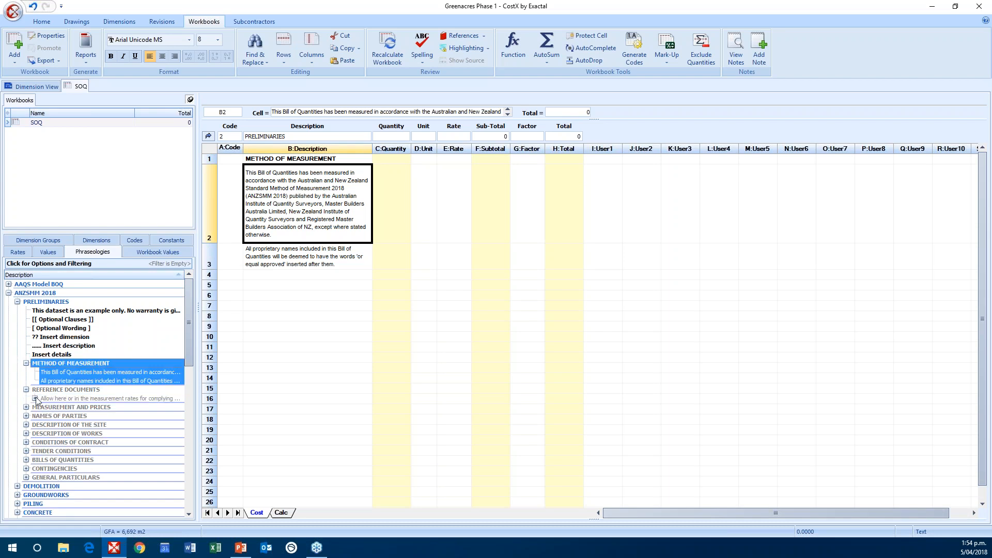
left_click(35, 398)
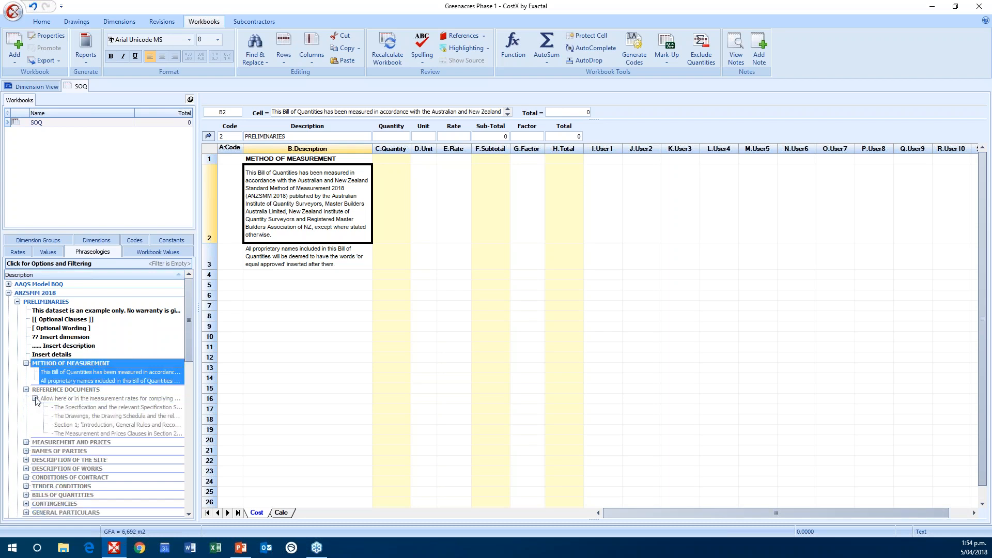
left_click(26, 443)
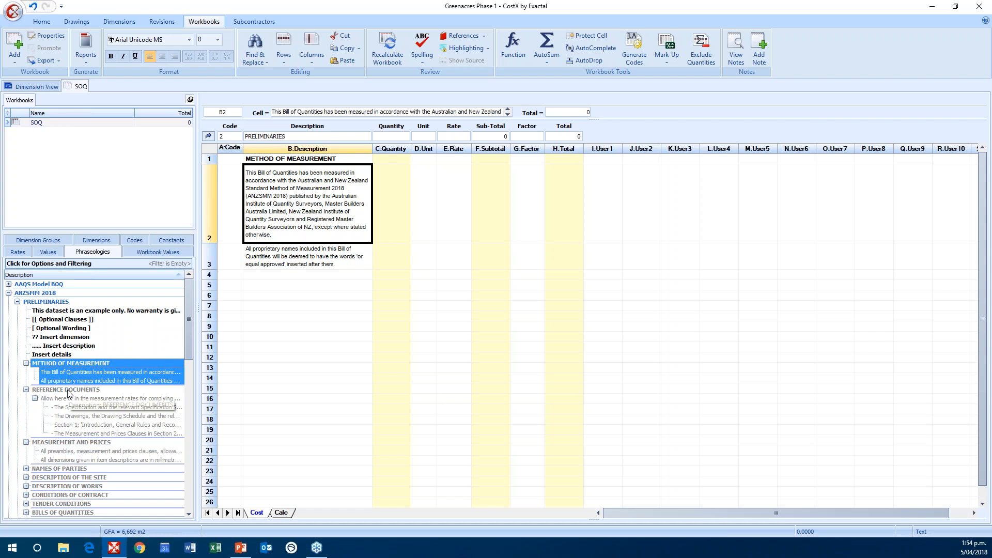
left_click(69, 392)
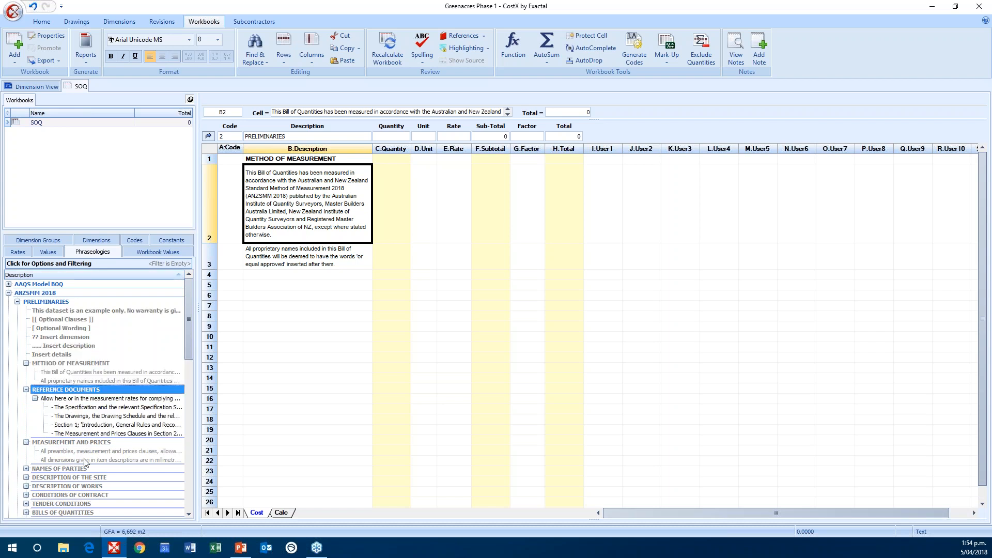
left_click(86, 460, "shift")
left_click_drag(83, 400, 325, 341)
left_click(324, 341)
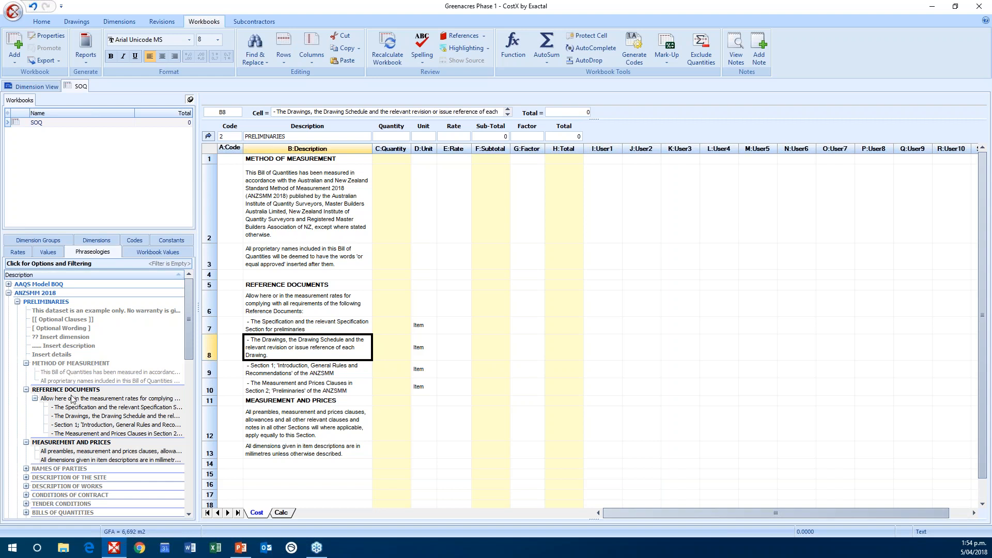
Step: Collapse the PRELIMINARIES phraseology, return to the trade summary, and open the sub-sheet beneath the CONCRETE row
left_click(18, 302)
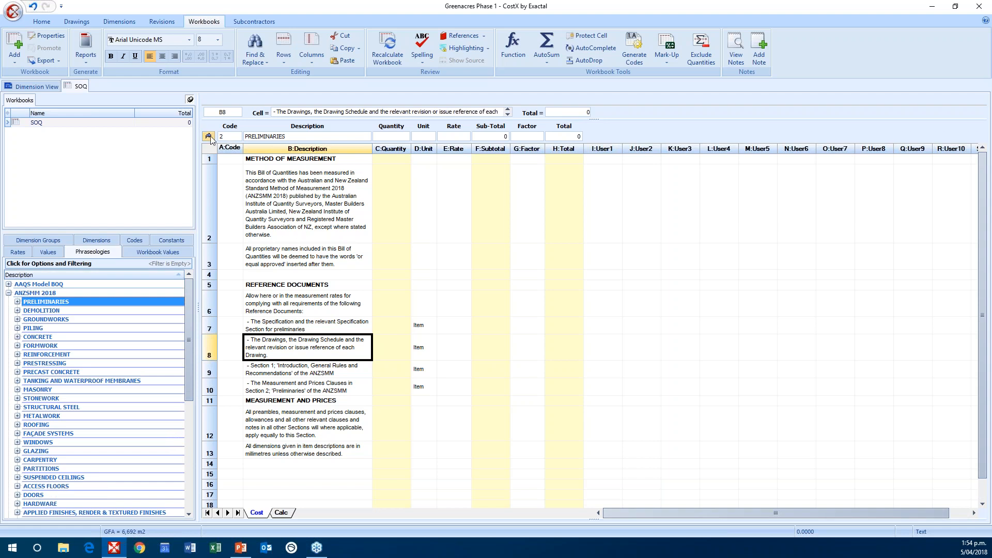
left_click(209, 137)
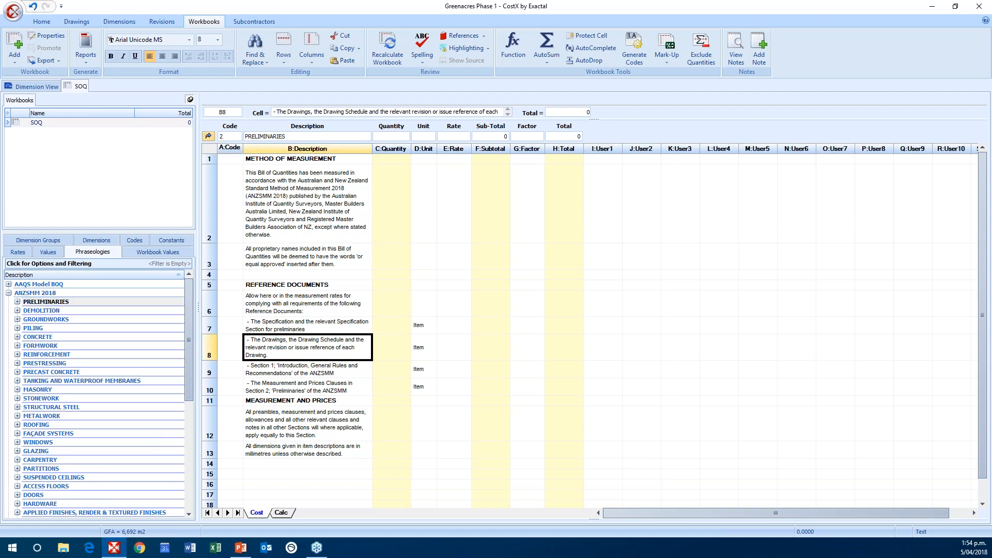
left_click(288, 158)
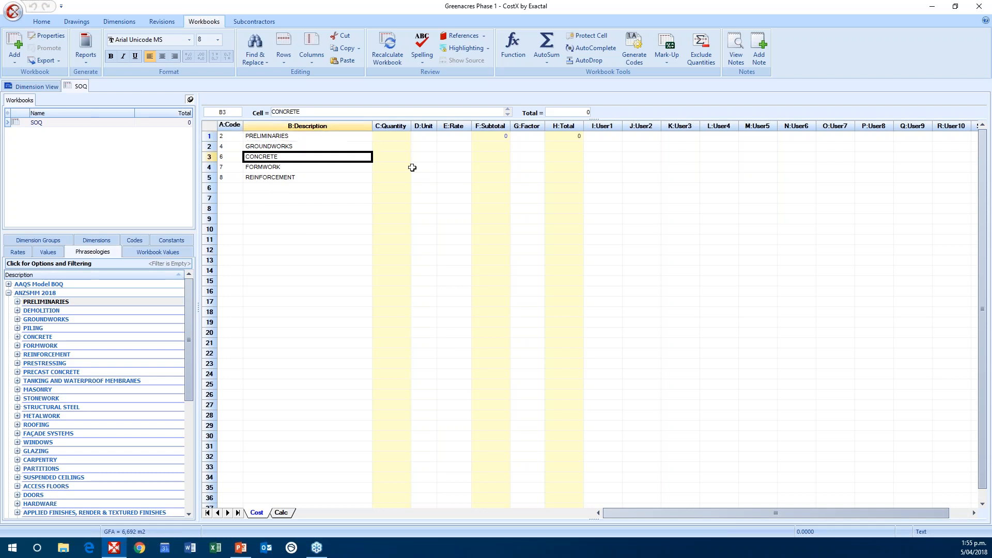
double_click(496, 158)
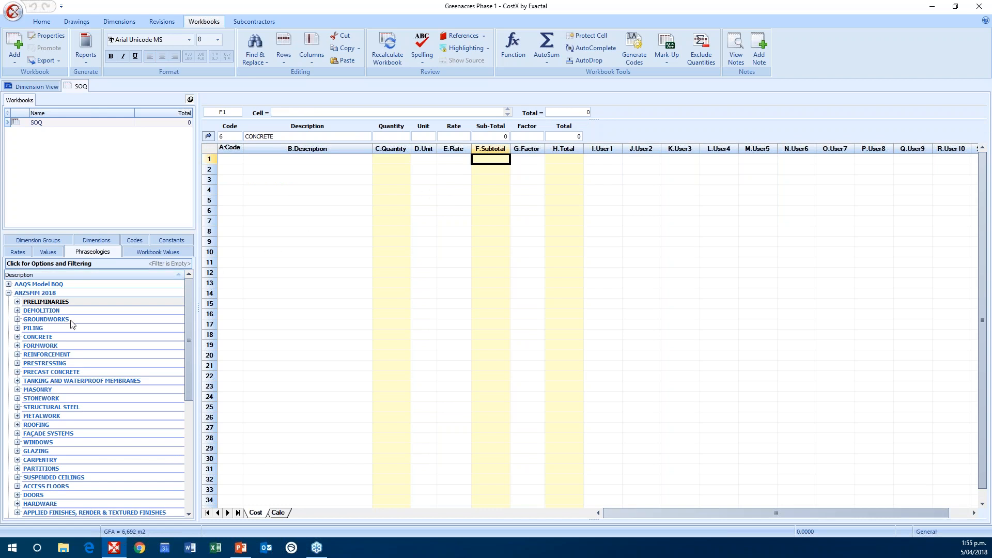
Step: Expand the CONCRETE phraseology to show all clauses under METHOD OF MEASUREMENT, REFERENCE DOCUMENTS, and MEASUREMENT AND PRICES
left_click(17, 337)
left_click_drag(189, 308, 189, 320)
left_click(26, 364)
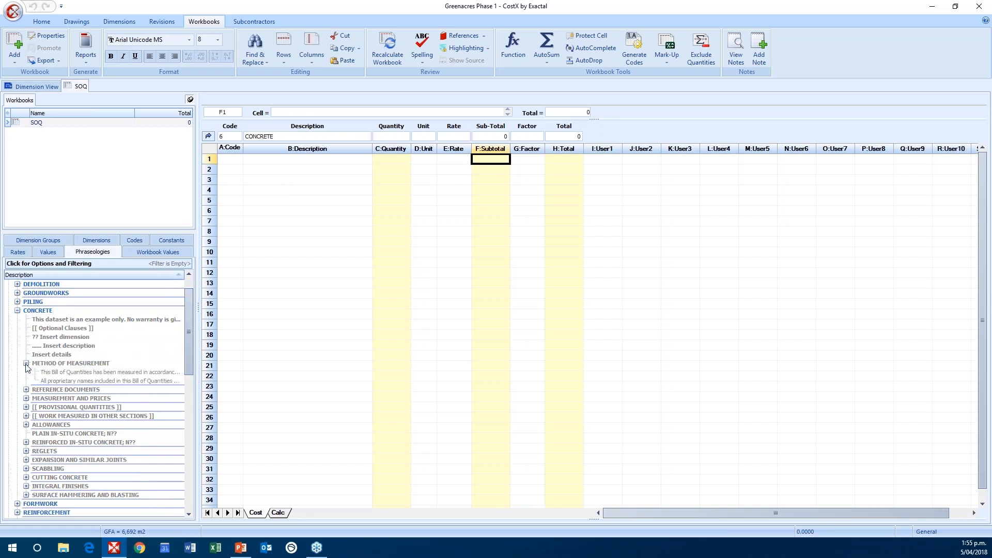
left_click(27, 390)
left_click(34, 399)
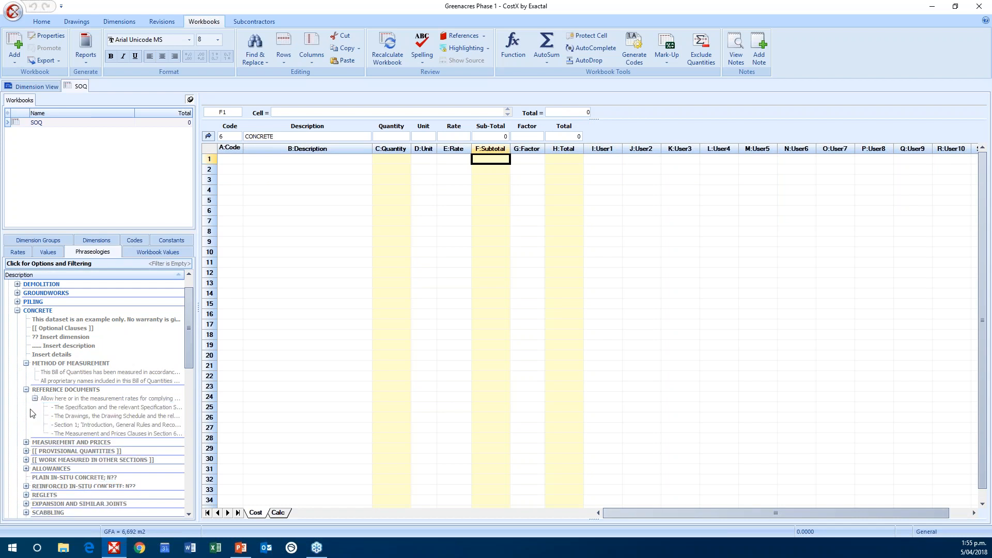
left_click(26, 443)
Step: Insert the Concrete clauses from METHOD OF MEASUREMENT through MEASUREMENT AND PRICES into the sub-sheet, starting at row 1
left_click(58, 364)
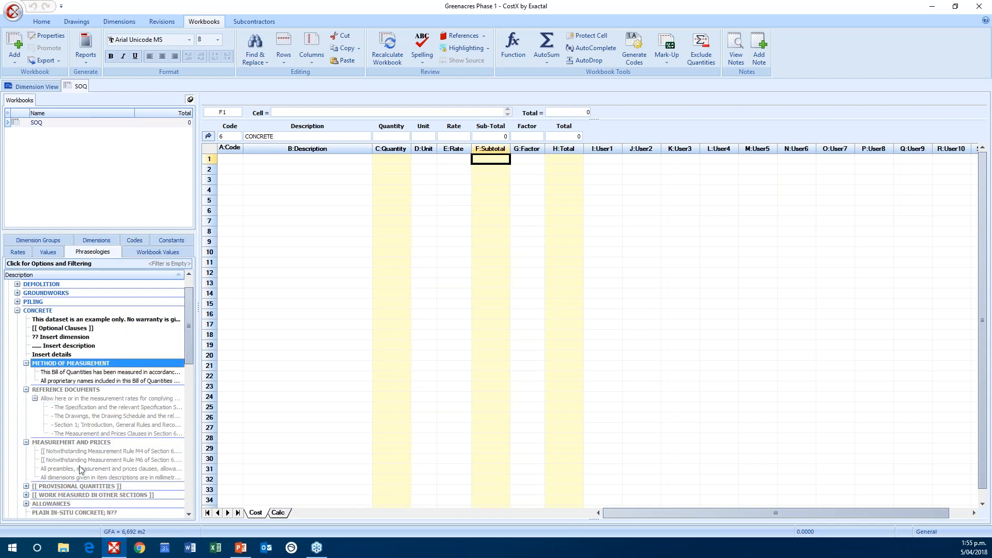
left_click(83, 477, "shift")
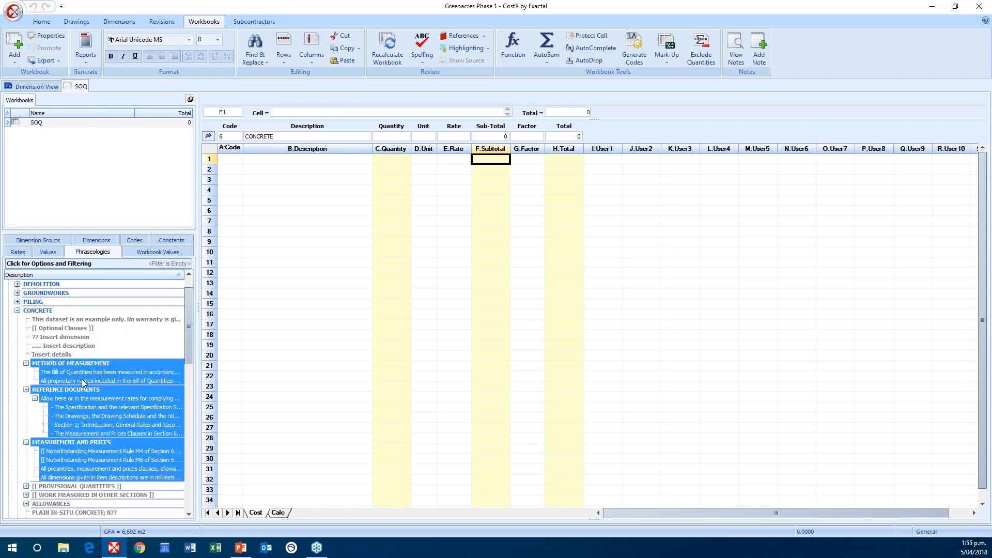
left_click_drag(86, 371, 310, 160)
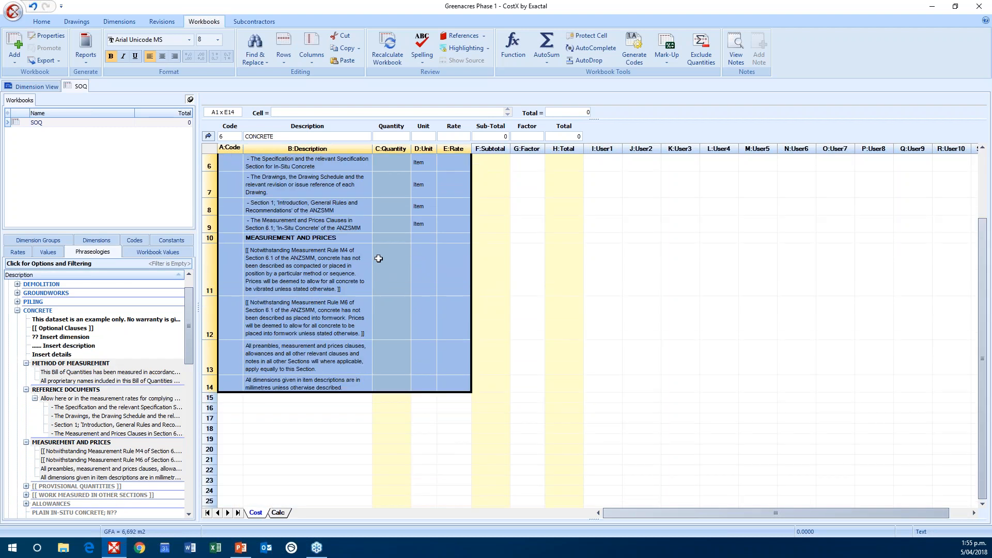
left_click(433, 202)
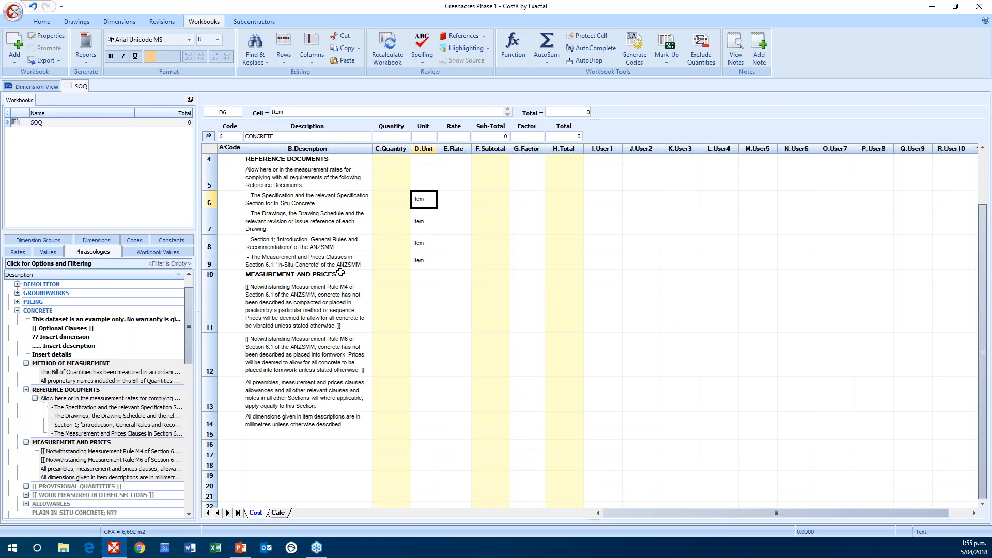
Step: Insert the PLAIN IN-SITU CONCRETE; N?? heading into row 16 of the Concrete sub-sheet
scroll(341, 272, "down", 3)
left_click_drag(191, 323, 188, 365)
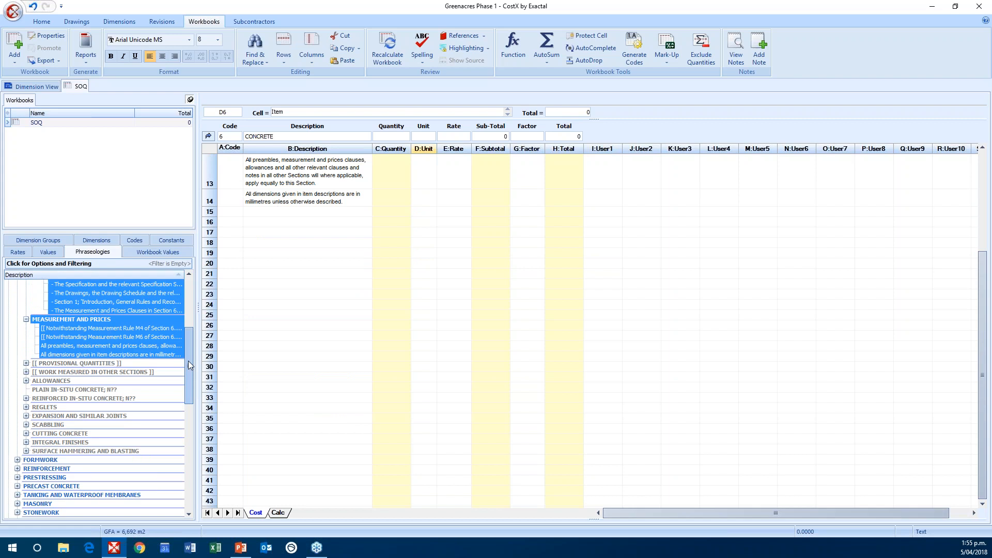
left_click(92, 389)
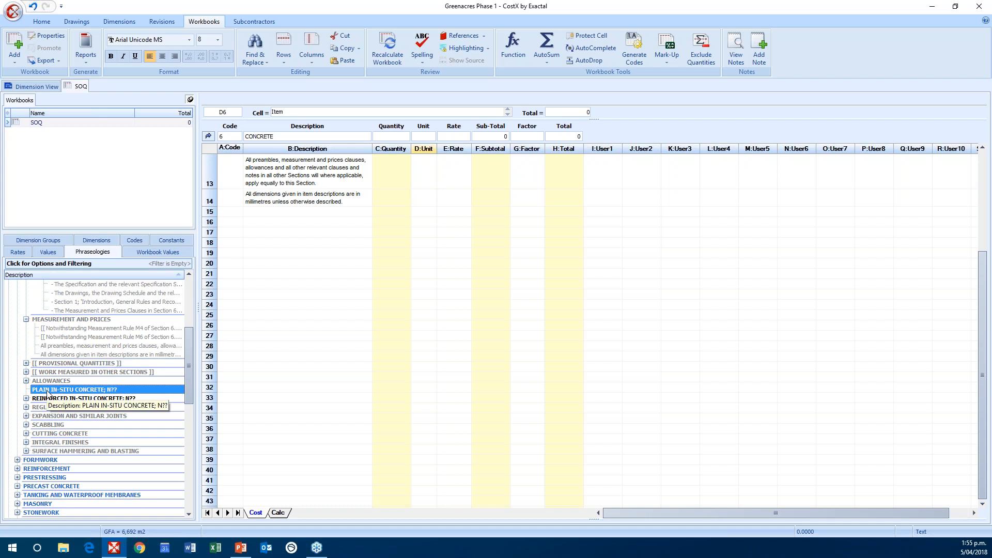
left_click_drag(46, 393, 277, 223)
Step: Replace the placeholder in the plain in-situ concrete heading so that it reads PLAIN IN-SITU CONCRETE; N32
left_click(352, 226)
double_click(352, 226)
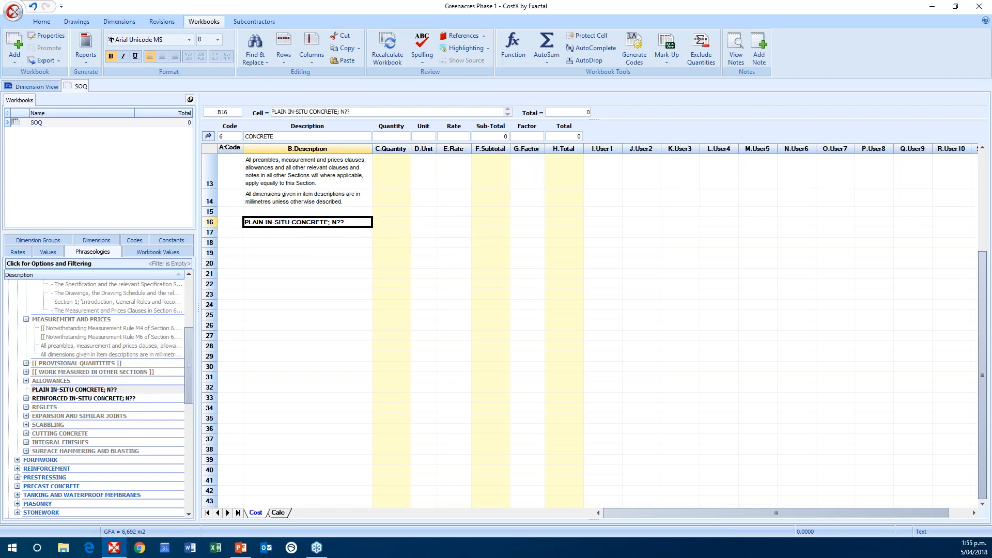
key("BackSpace")
type("32")
left_click(272, 273)
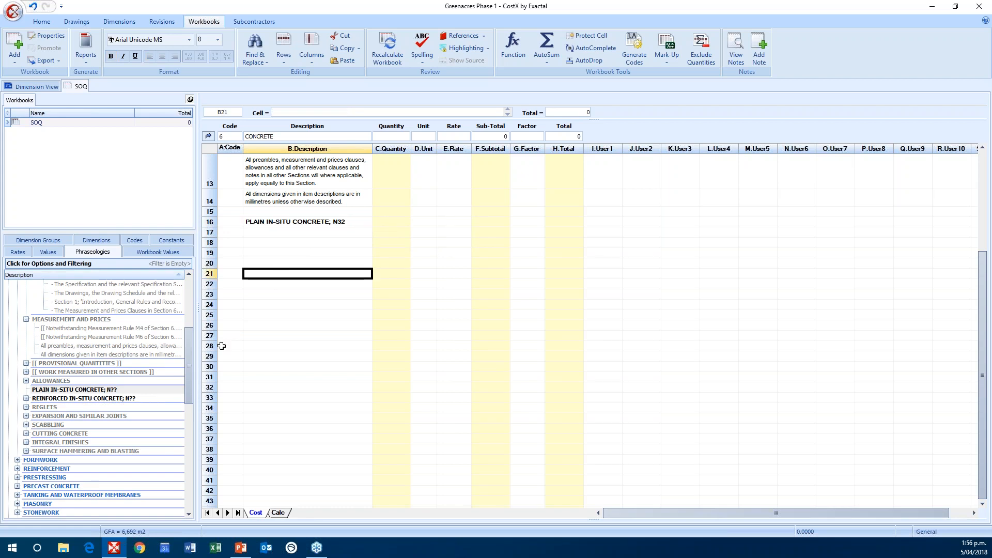
Step: Insert the Ground Floor Level phrase from REINFORCED IN-SITU CONCRETE into row 17 and underline it
left_click(25, 399)
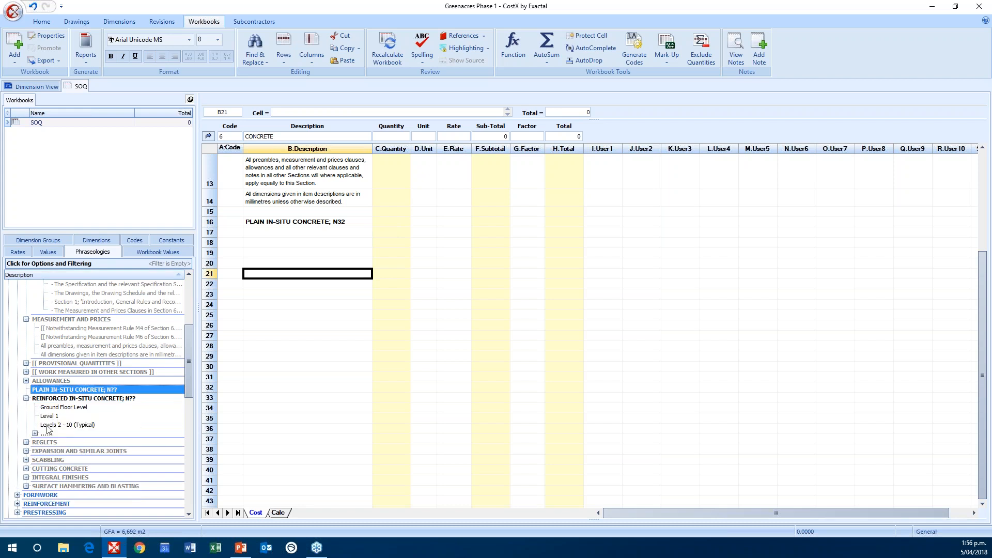
left_click_drag(52, 408, 286, 233)
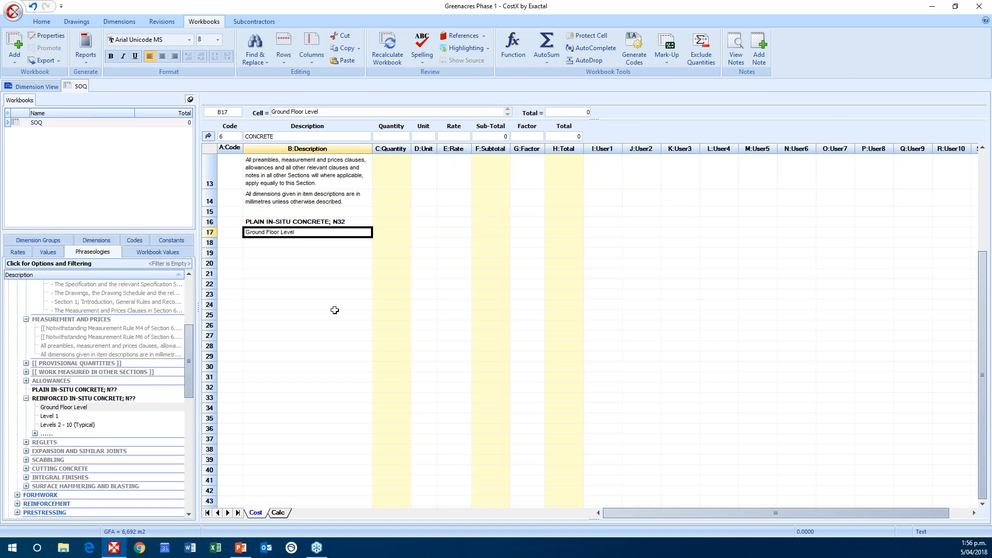
key("ctrl+u")
left_click(310, 315)
left_click(305, 233)
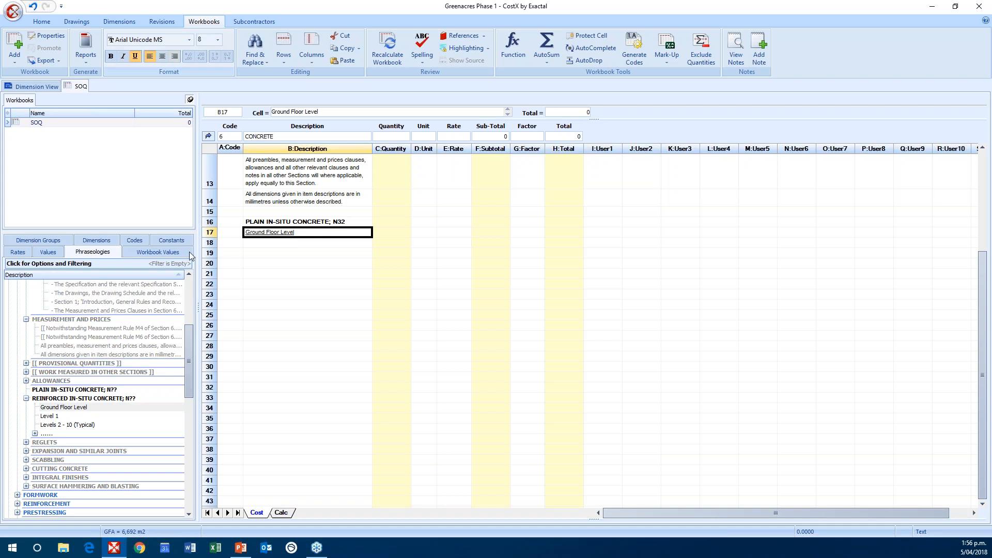
Step: Insert the combined Horizontal and "blinding ??thick; placed on ground" phrase from REINFORCED IN-SITU CONCRETE into row 18
left_click(35, 434)
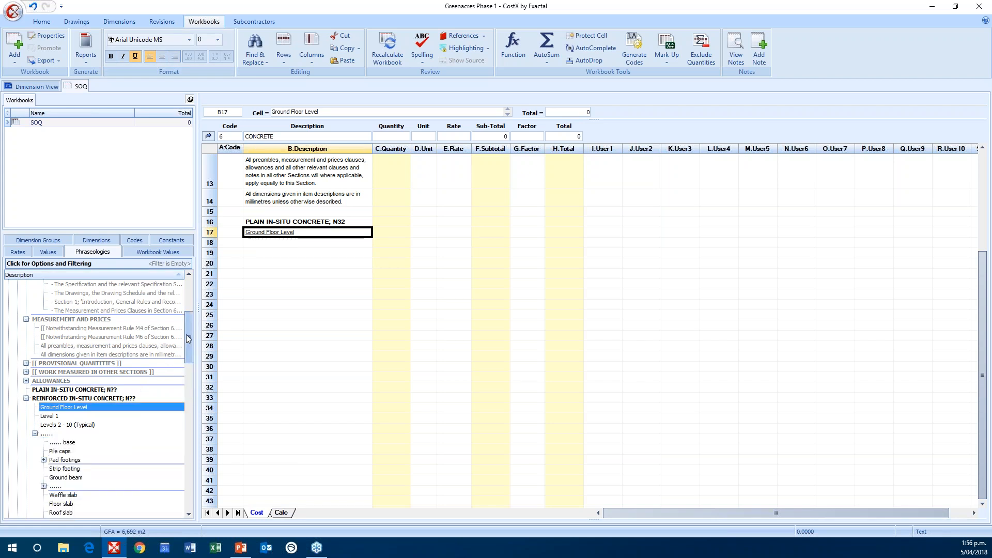
left_click_drag(190, 329, 194, 357)
left_click(62, 408)
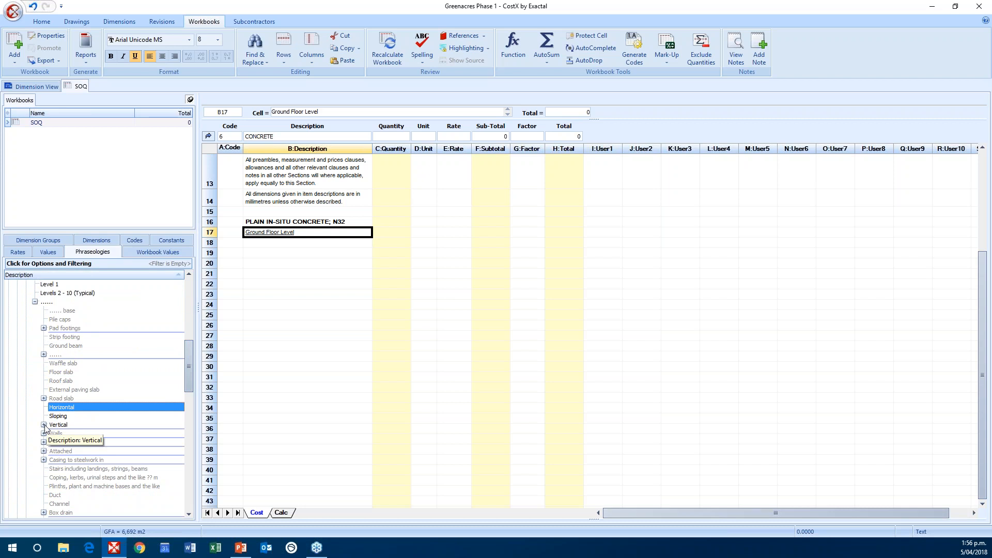
left_click(44, 425)
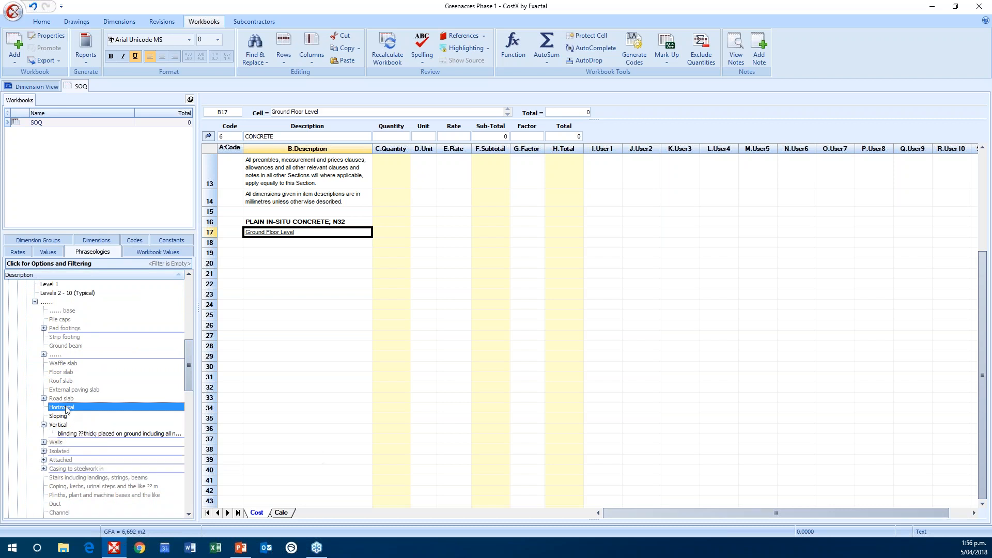
left_click(75, 434)
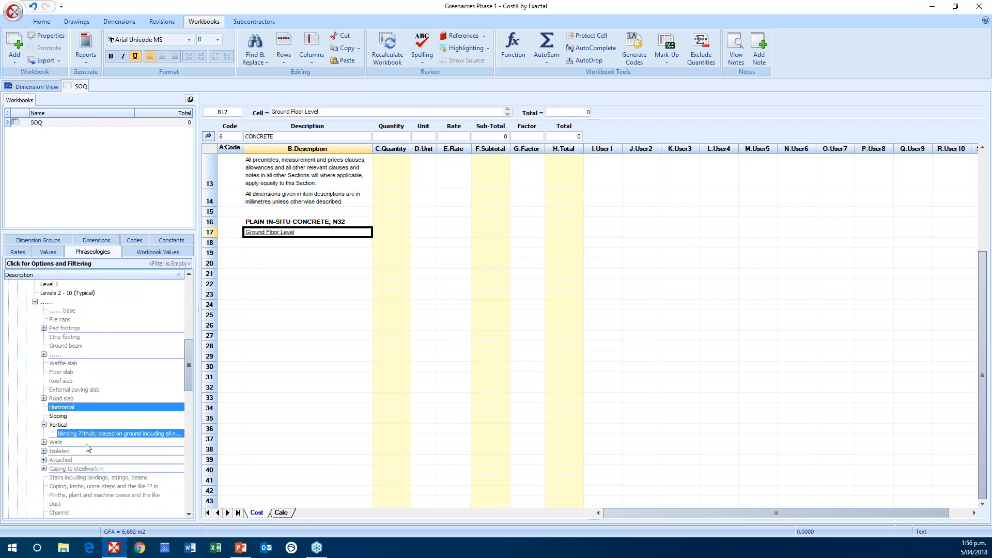
left_click_drag(94, 439, 288, 247)
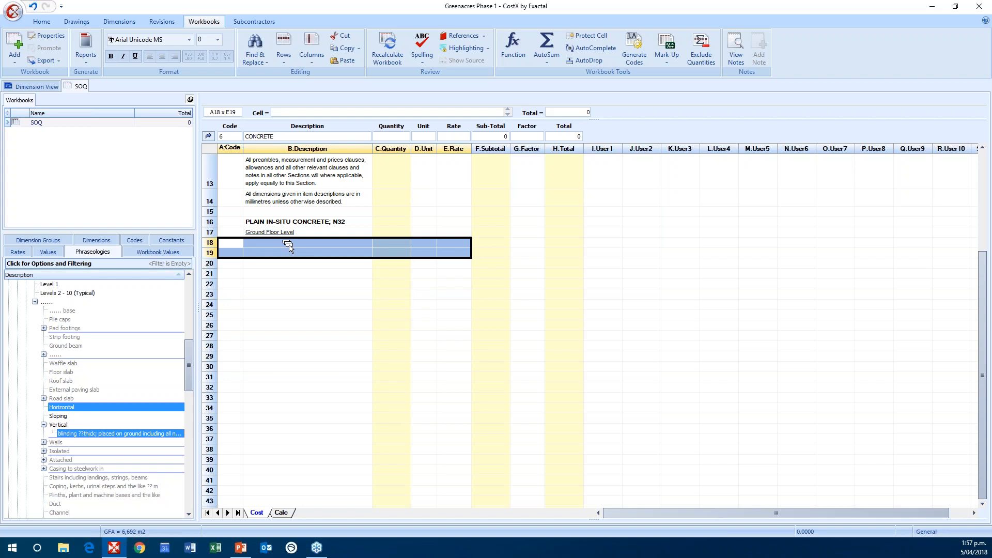
left_click_drag(288, 246, 289, 247)
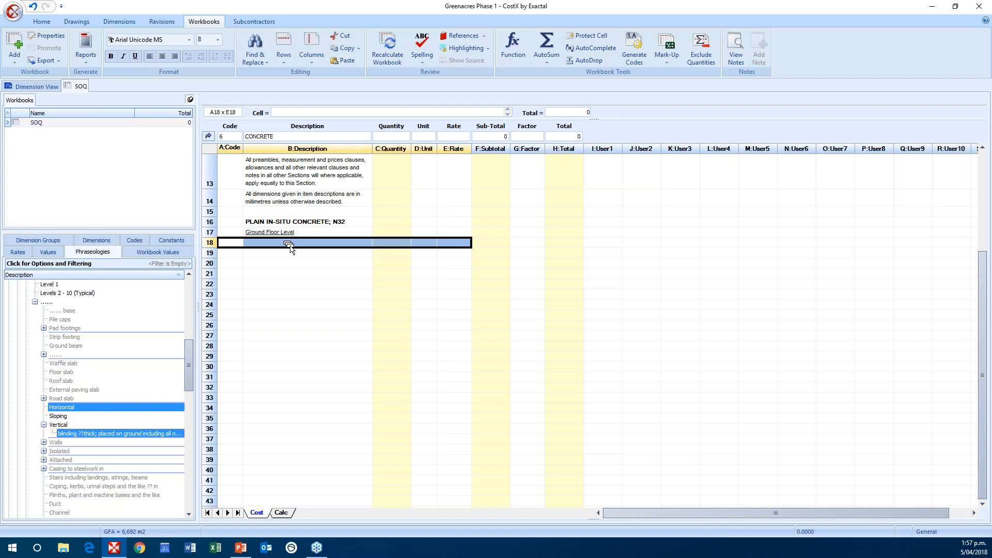
left_click_drag(290, 246, 288, 248)
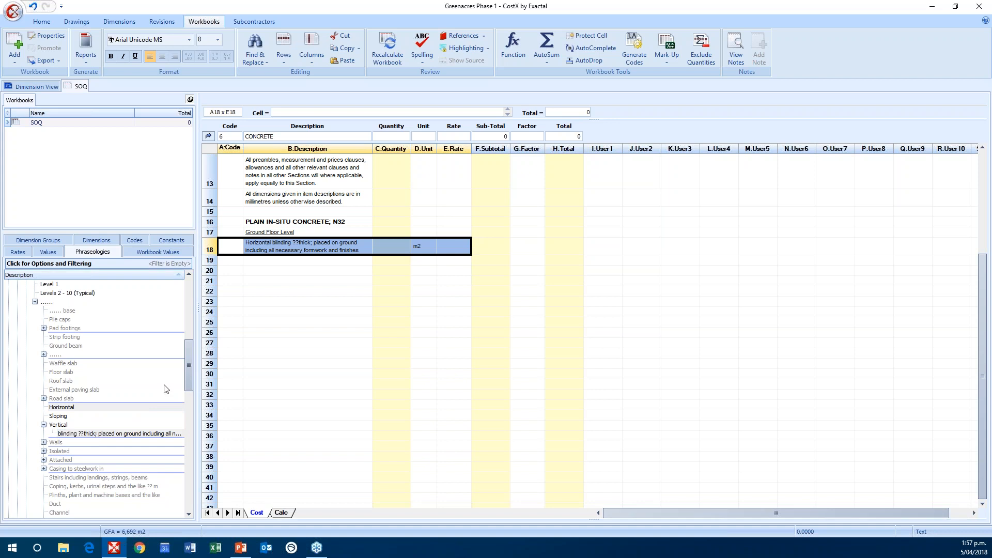
Step: Replace the thickness placeholder in the horizontal blinding description so that it reads 50mm thick
left_click(298, 244)
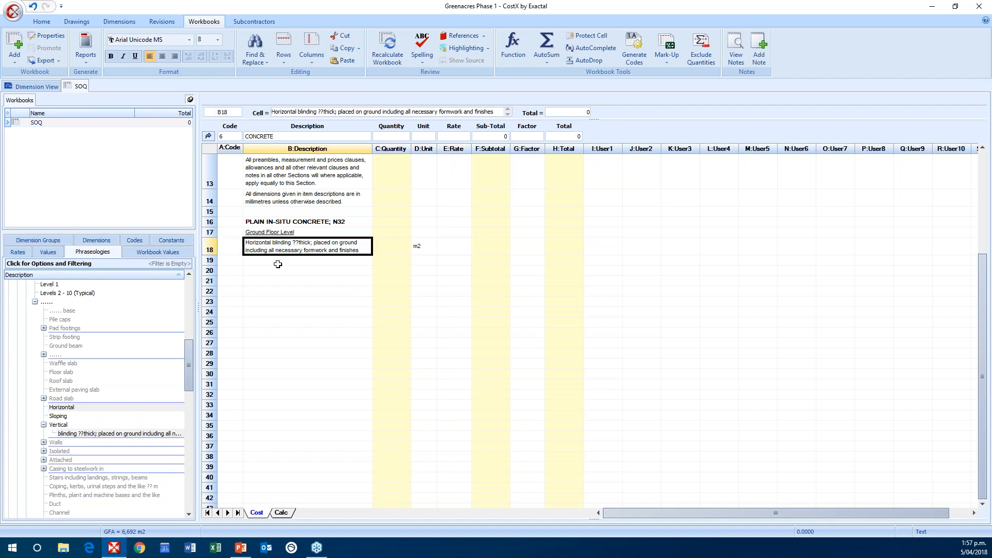
double_click(298, 243)
key("BackSpace")
key("BackSpace")
type("50mm")
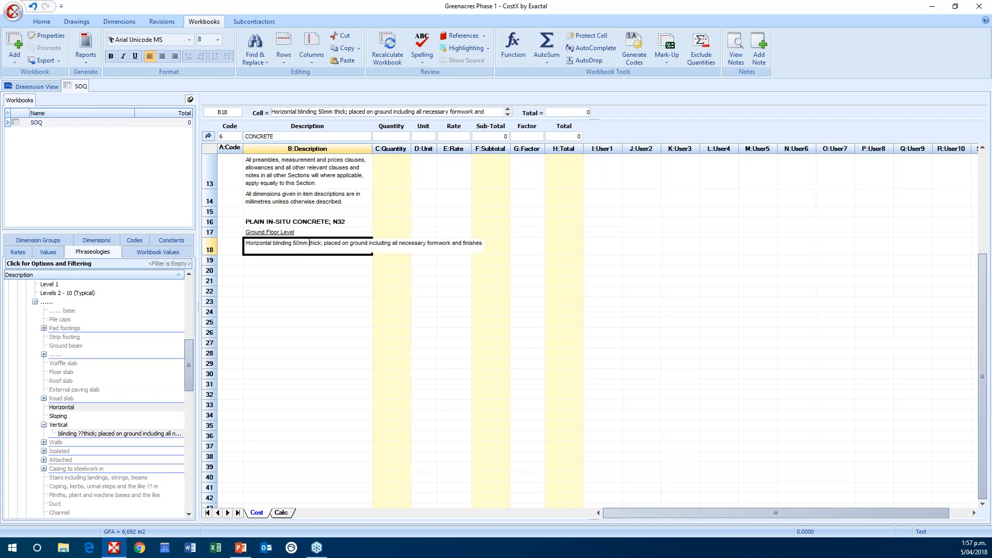
left_click(349, 273)
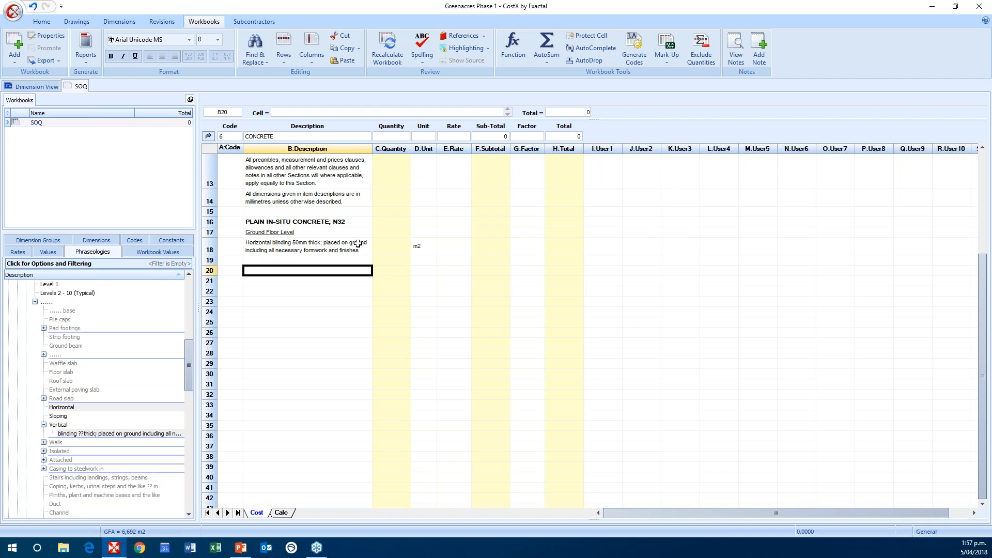
left_click(421, 246)
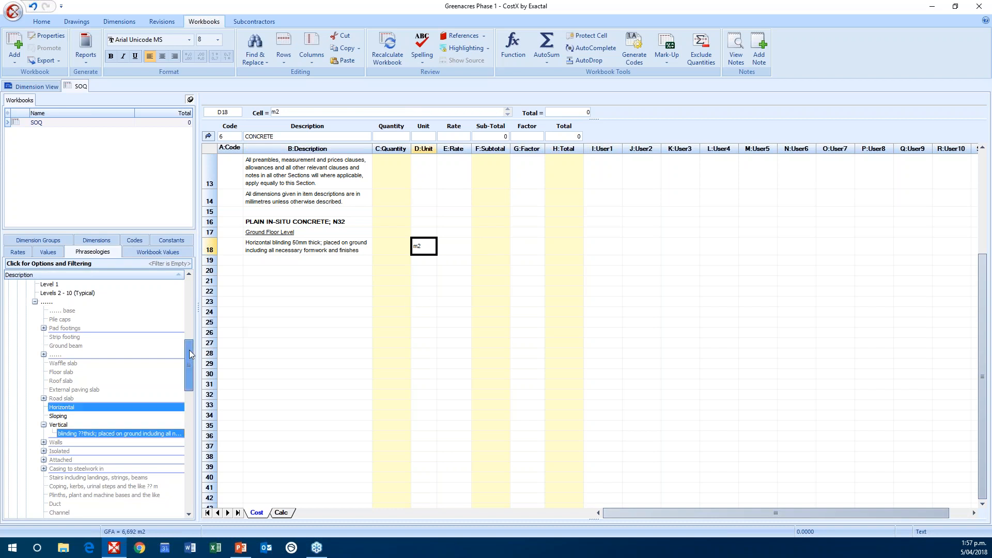
Step: Insert the REINFORCED IN-SITU CONCRETE; N?? heading into row 20 and the Ground Floor Level phrase into row 21
left_click_drag(190, 349, 190, 336)
left_click_drag(70, 333, 282, 271)
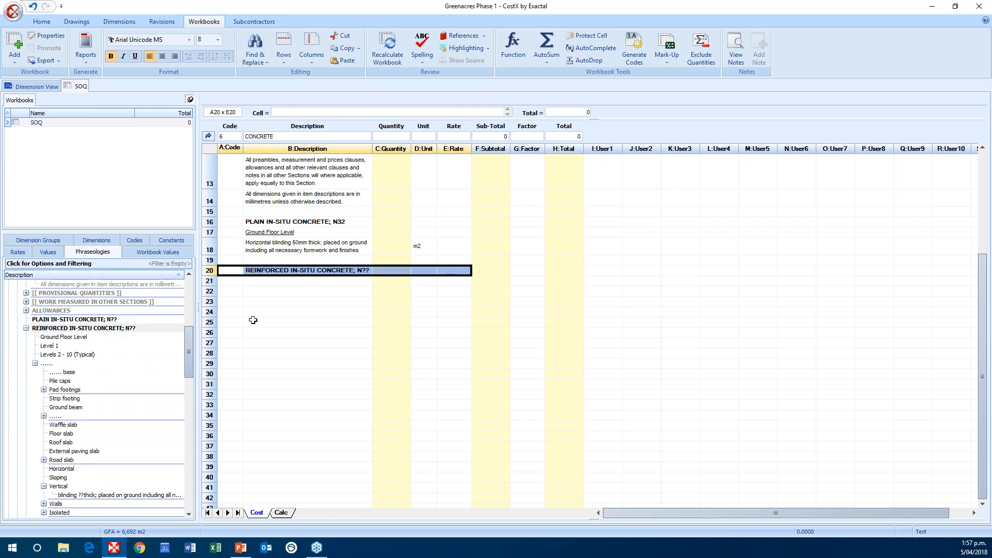
left_click_drag(70, 337, 283, 283)
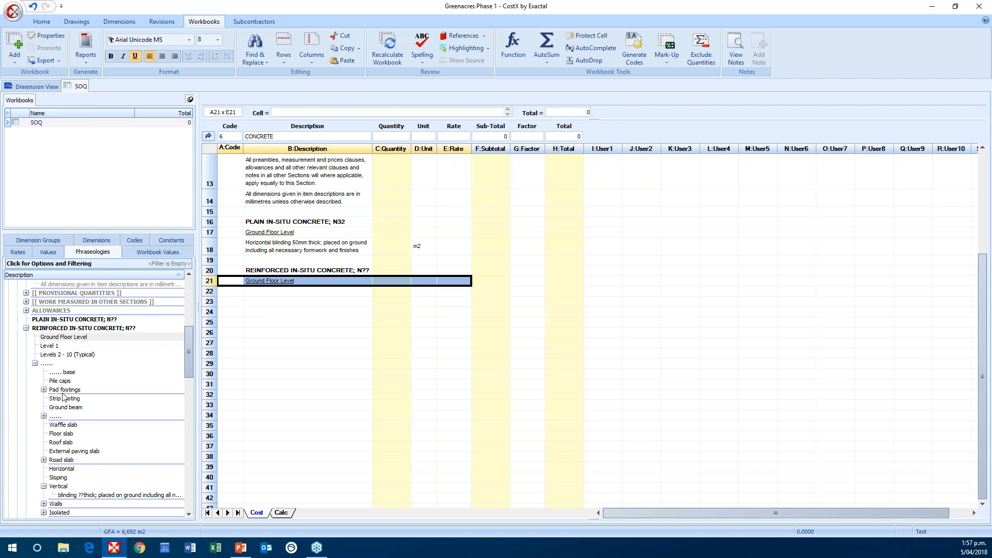
Step: Insert the combined phrase "Pad footings > 1 m2 on plan ; placed between excavated faces" into row 22 of the Concrete sub-sheet
left_click(43, 391)
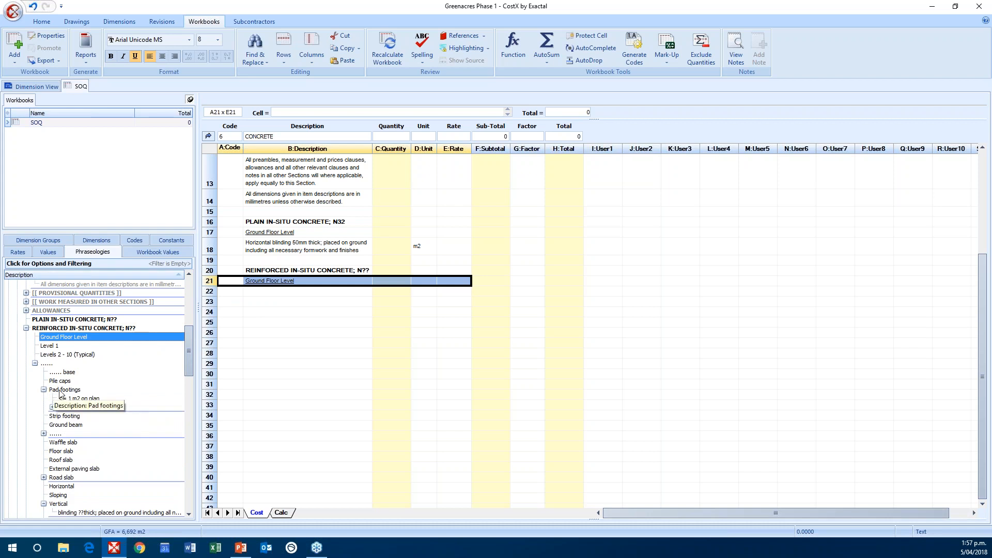
left_click(60, 391)
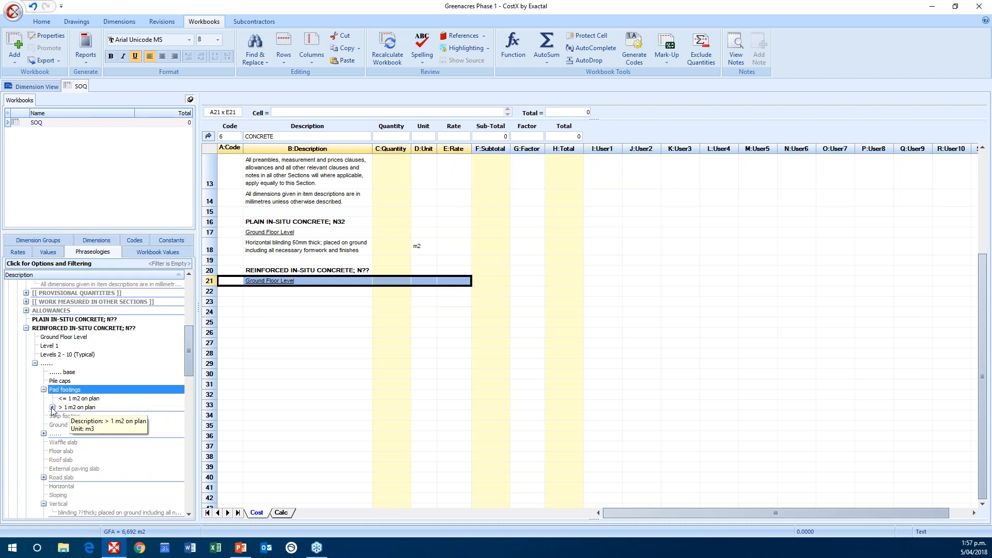
left_click(53, 408)
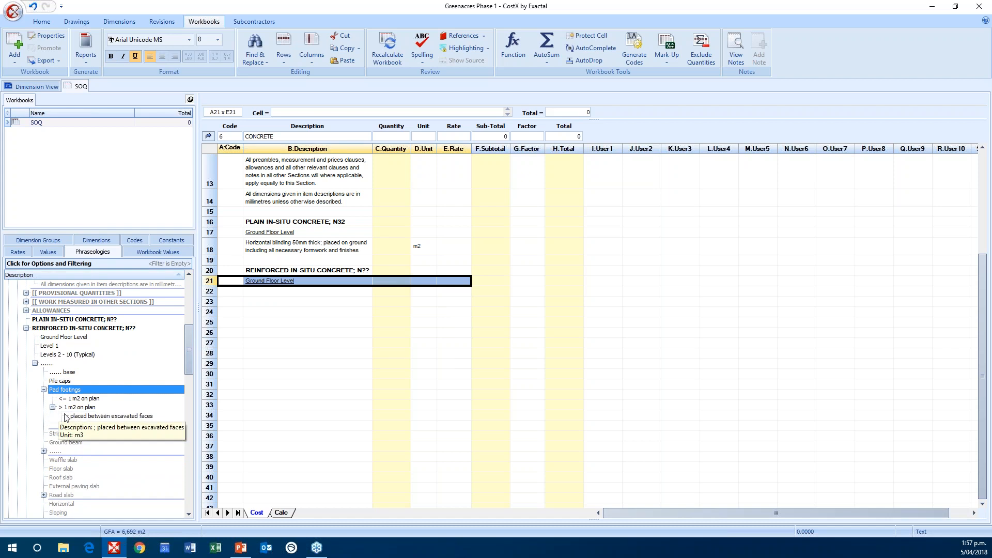
left_click(75, 408, "ctrl")
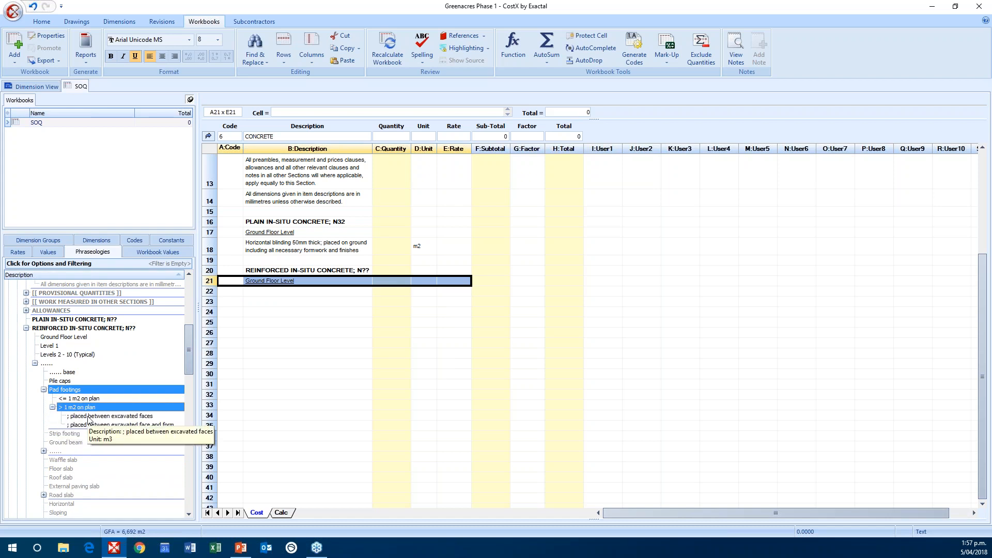
left_click(86, 418, "ctrl")
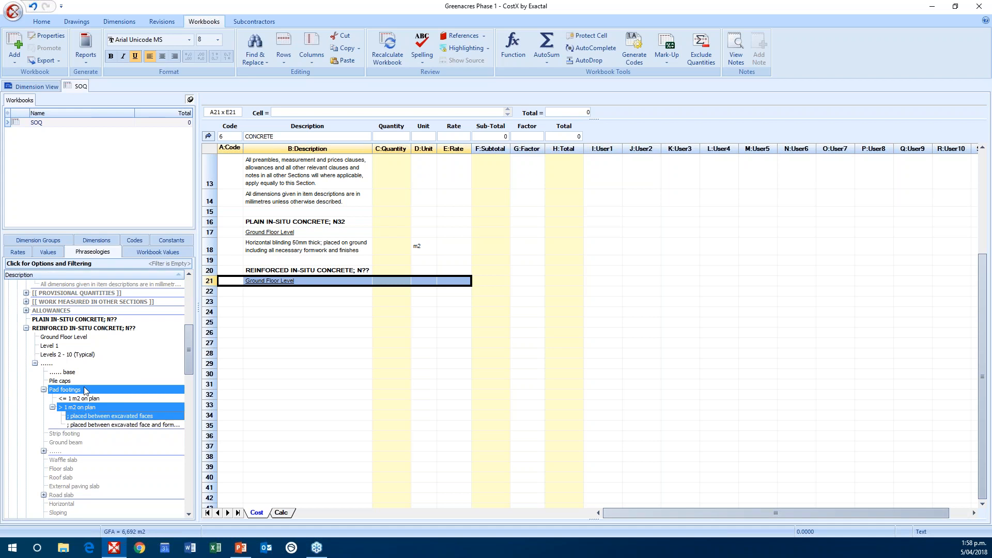
left_click_drag(100, 414, 288, 292)
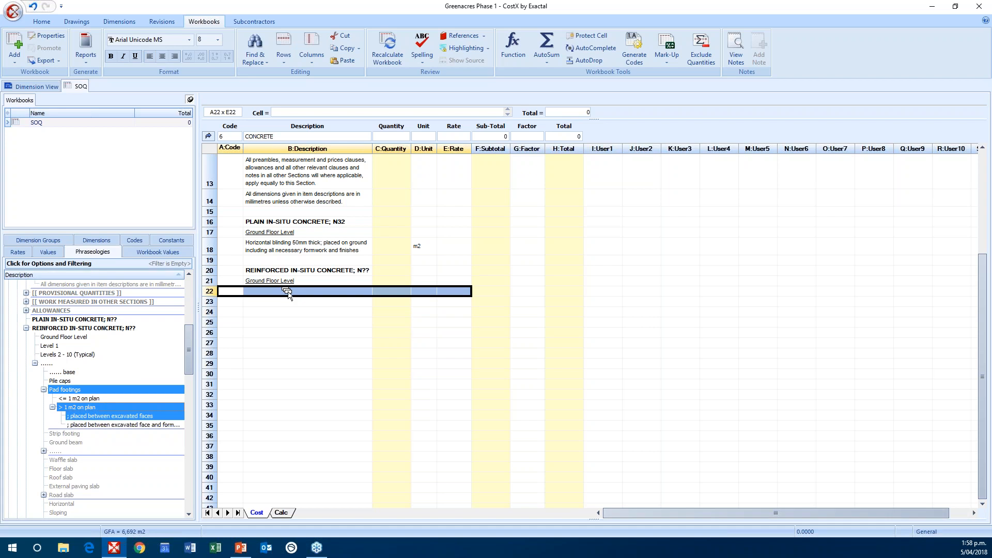
left_click_drag(287, 292, 286, 292)
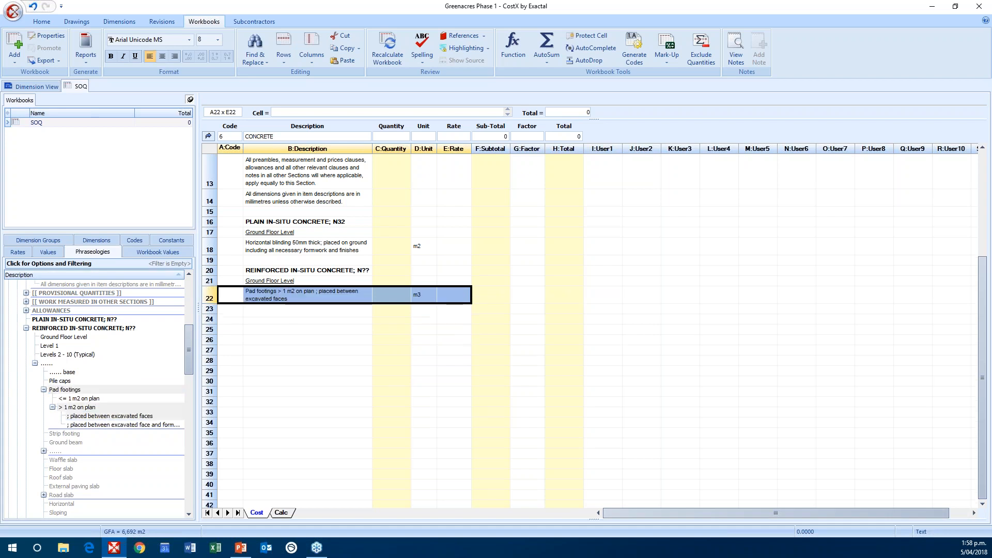
left_click(305, 317)
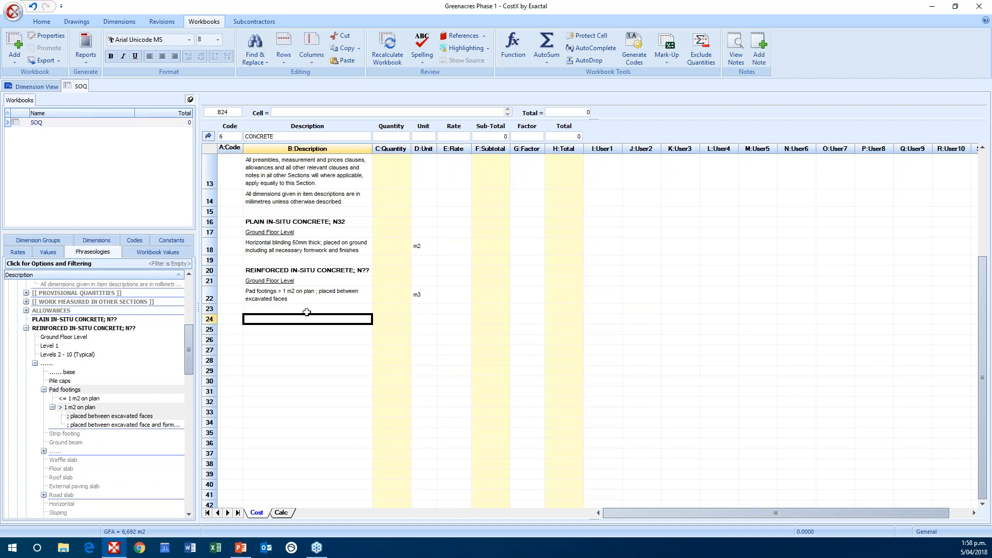
left_click(421, 295)
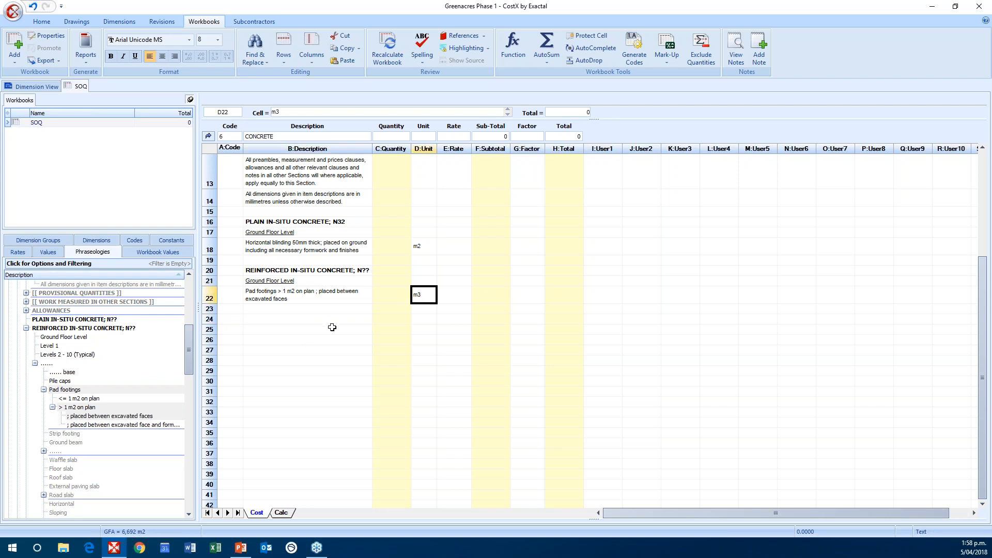
left_click(384, 299)
left_click(456, 295)
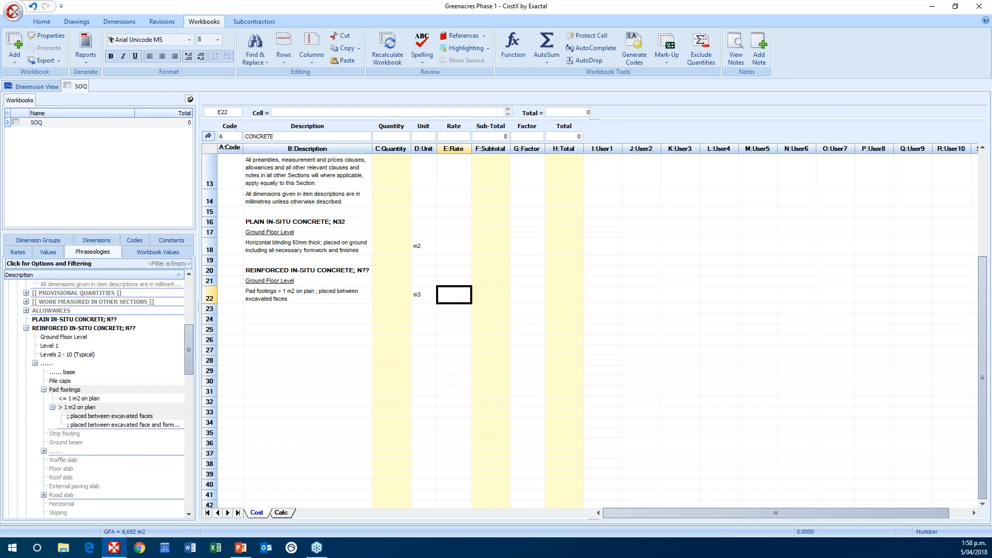
Step: Switch to the open PowerPoint presentation
key("alt+Tab")
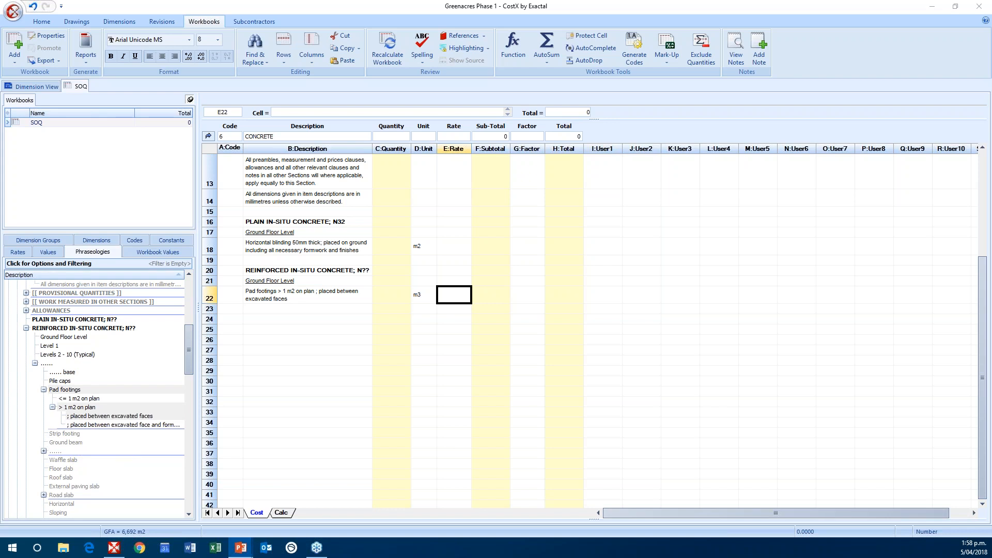